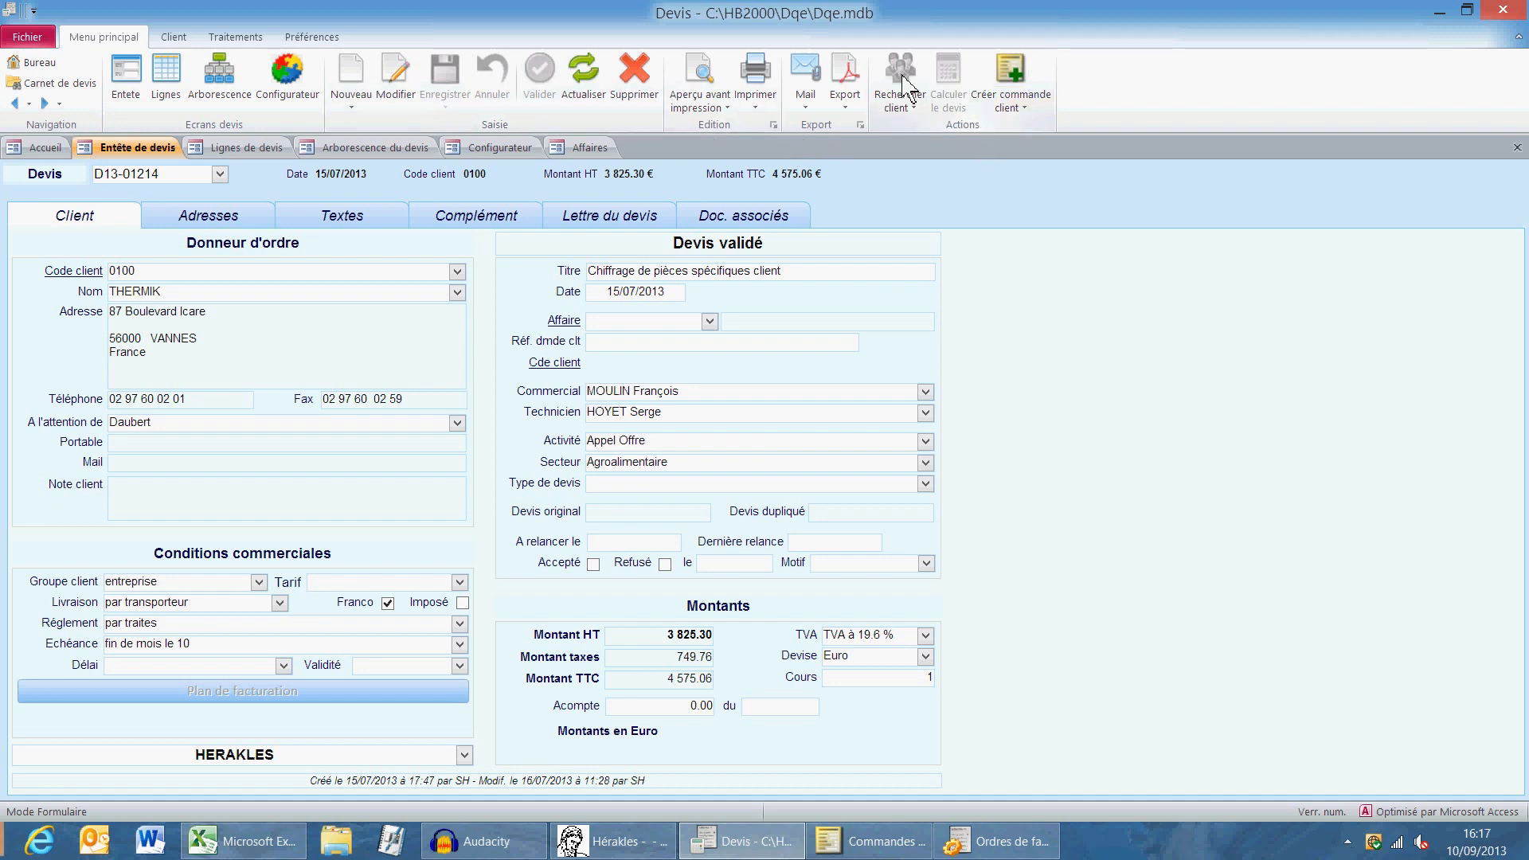
Review the client, processing and preference commands offered for the quote header, and return to the main commands
click(179, 41)
click(232, 38)
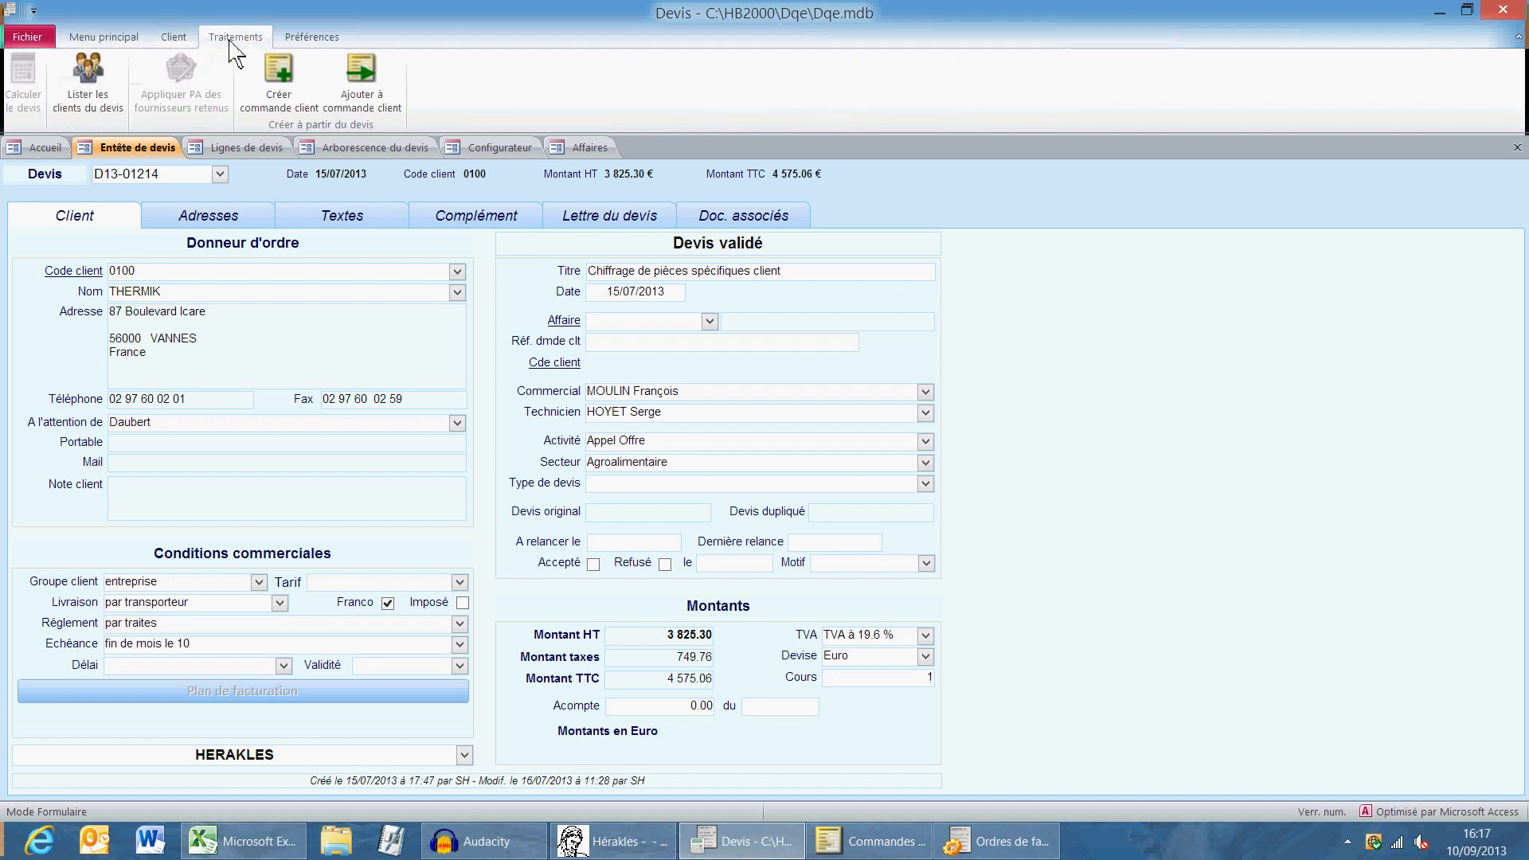
click(317, 38)
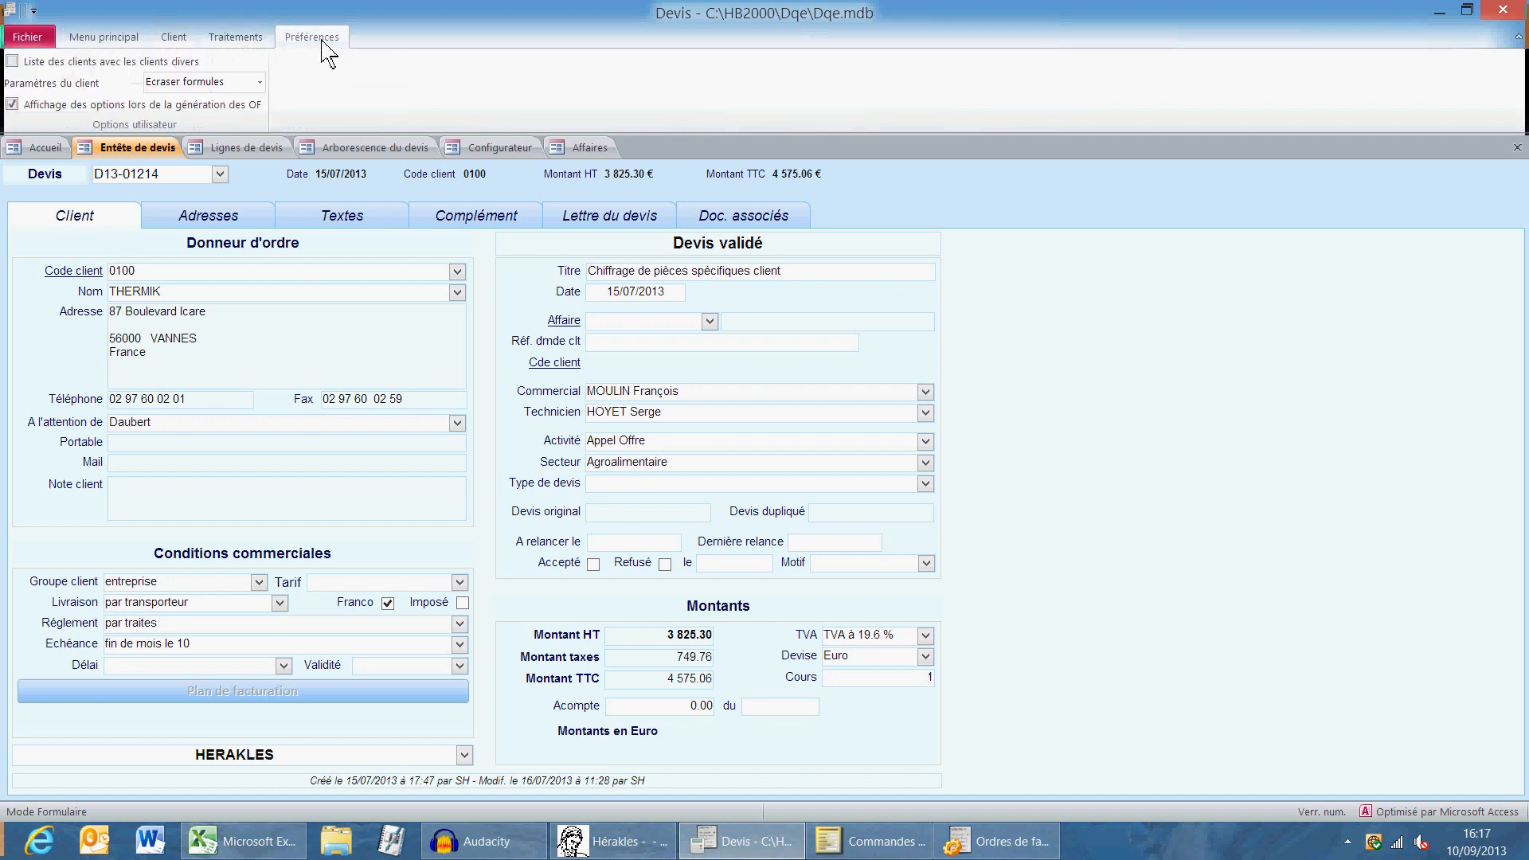
click(120, 39)
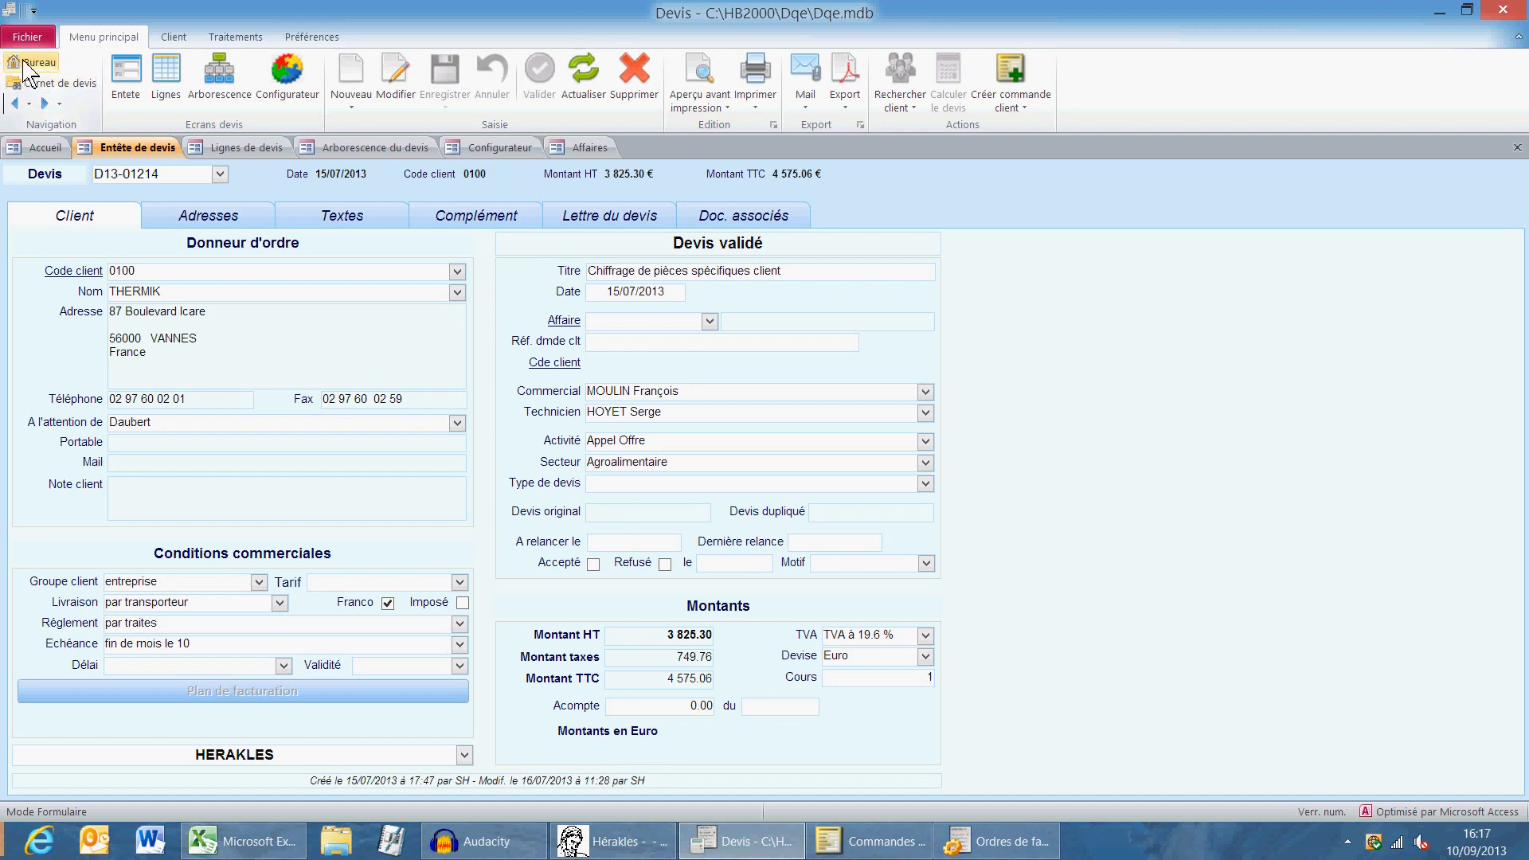
Switch to the Hérakles desktop and return to the quotes module
click(30, 64)
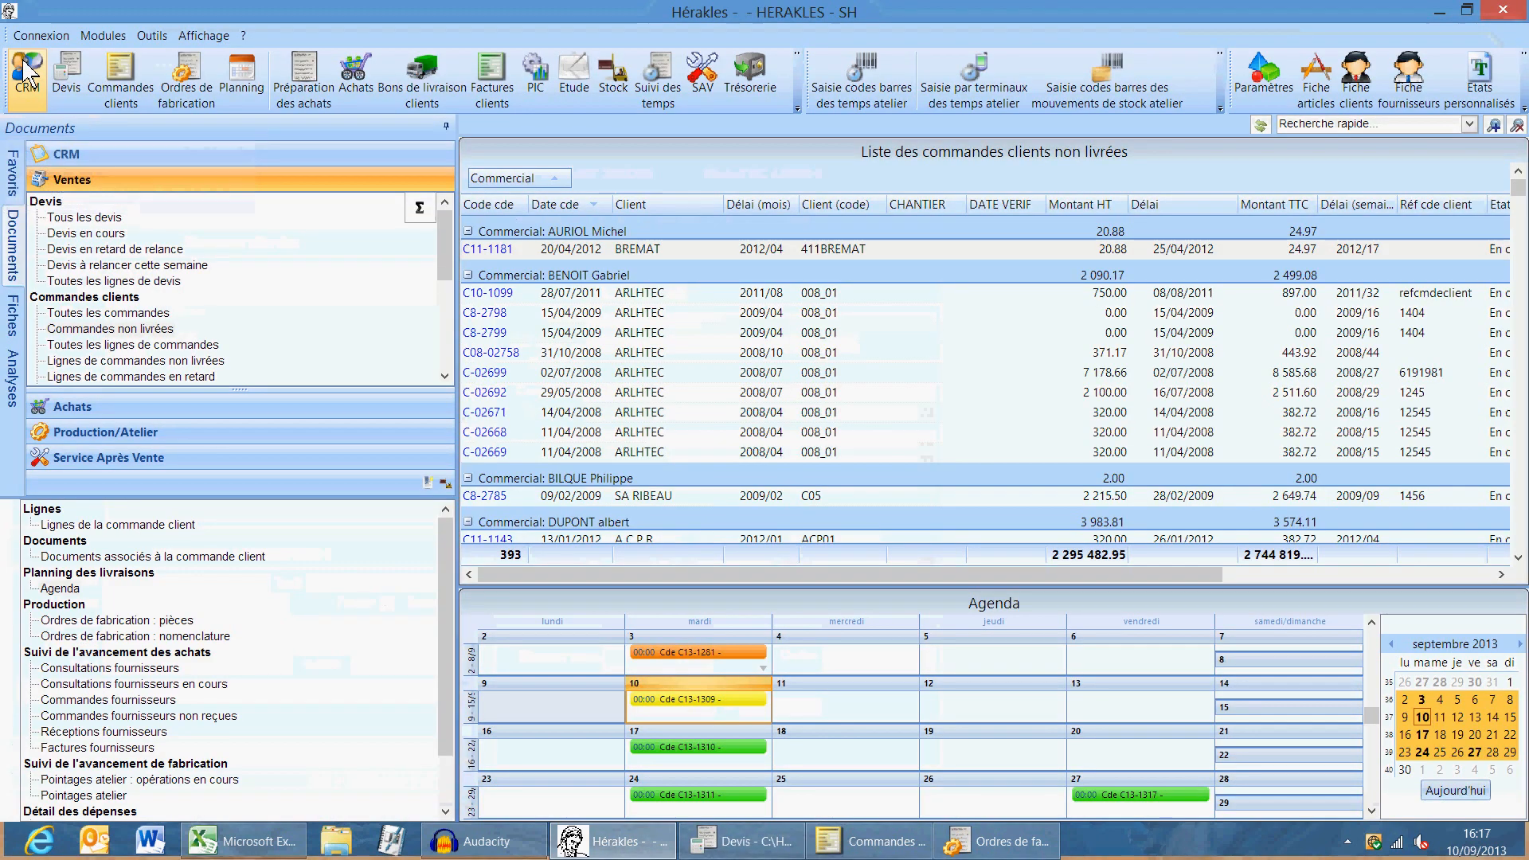
click(64, 86)
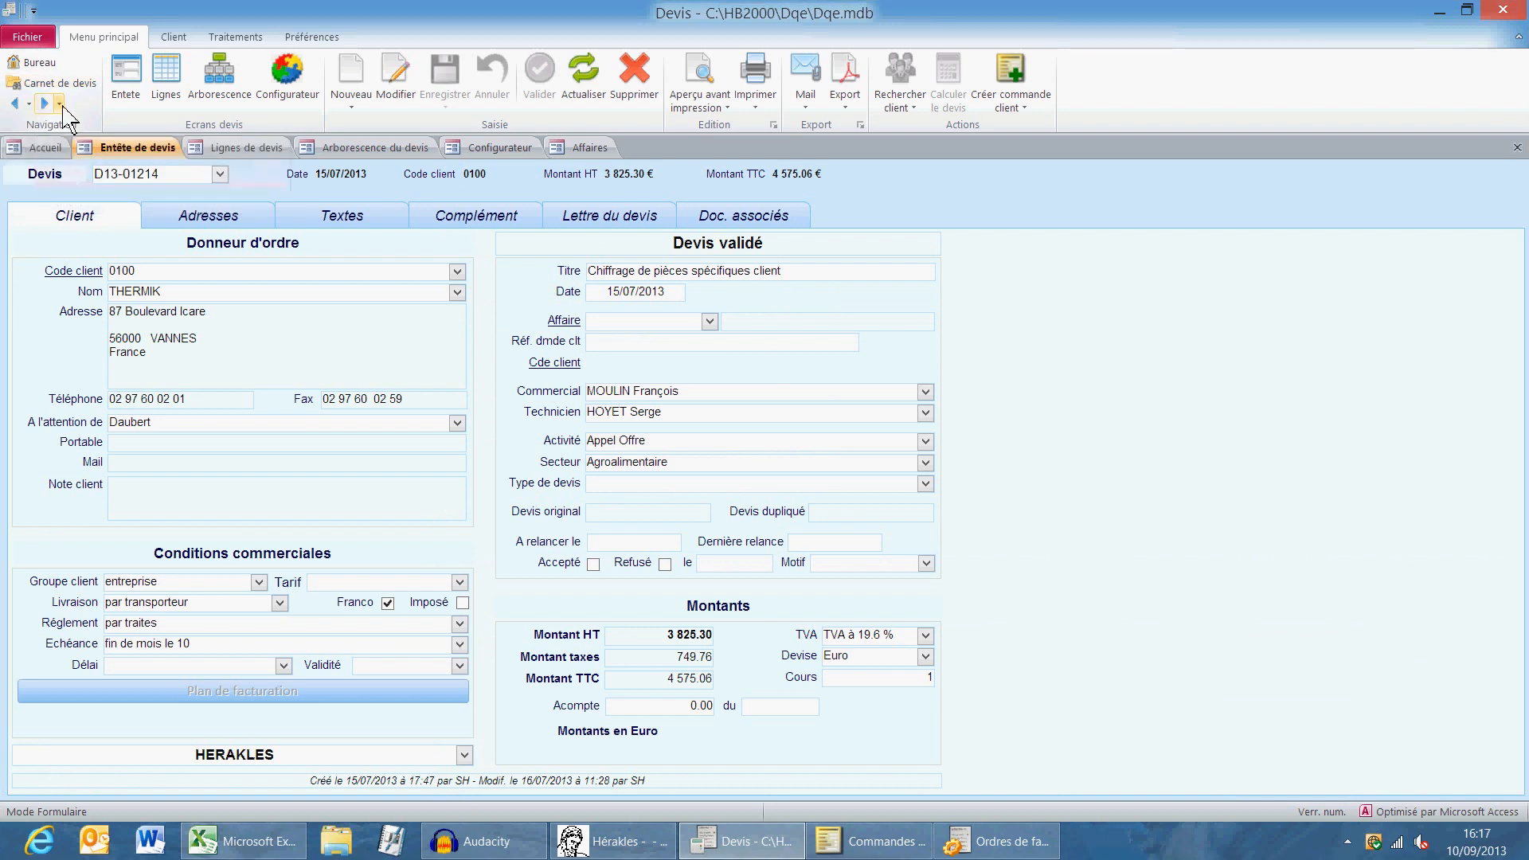
Check the next-record navigation options and open quote D13-01213 from the list of quotes
click(60, 105)
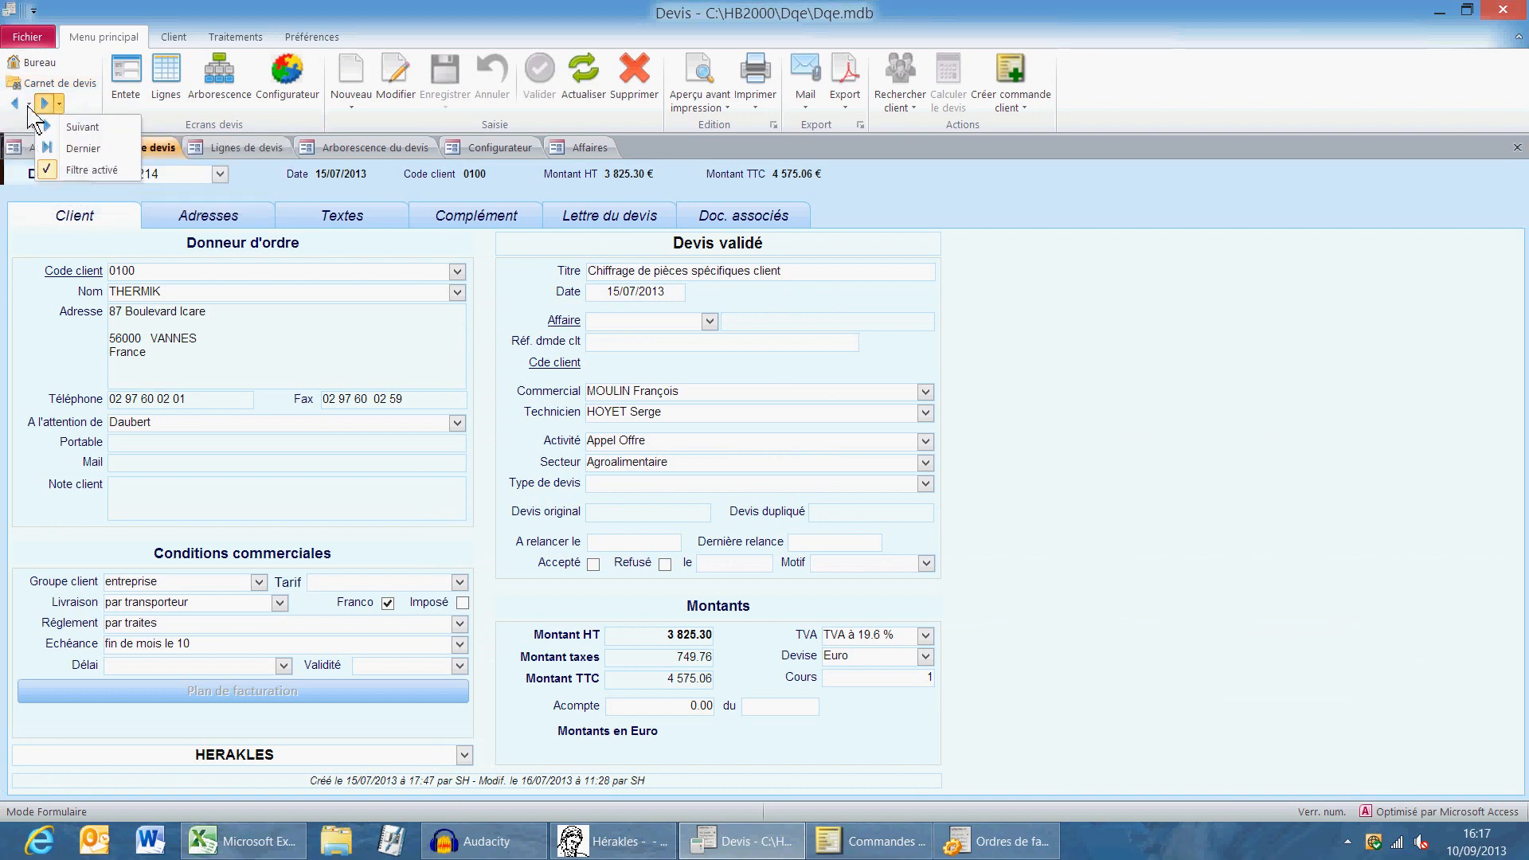
click(20, 147)
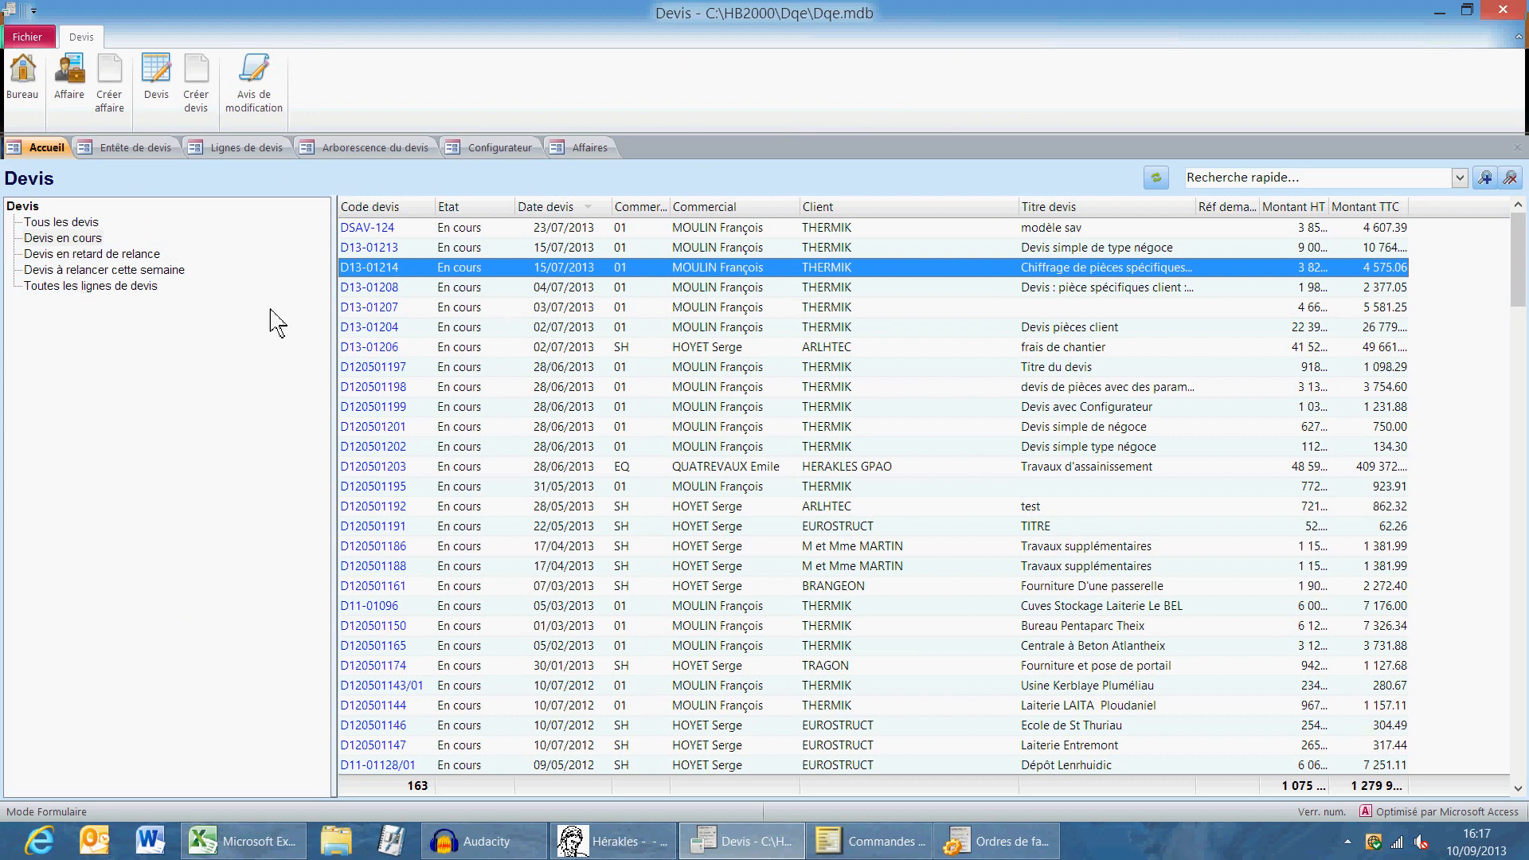
click(380, 247)
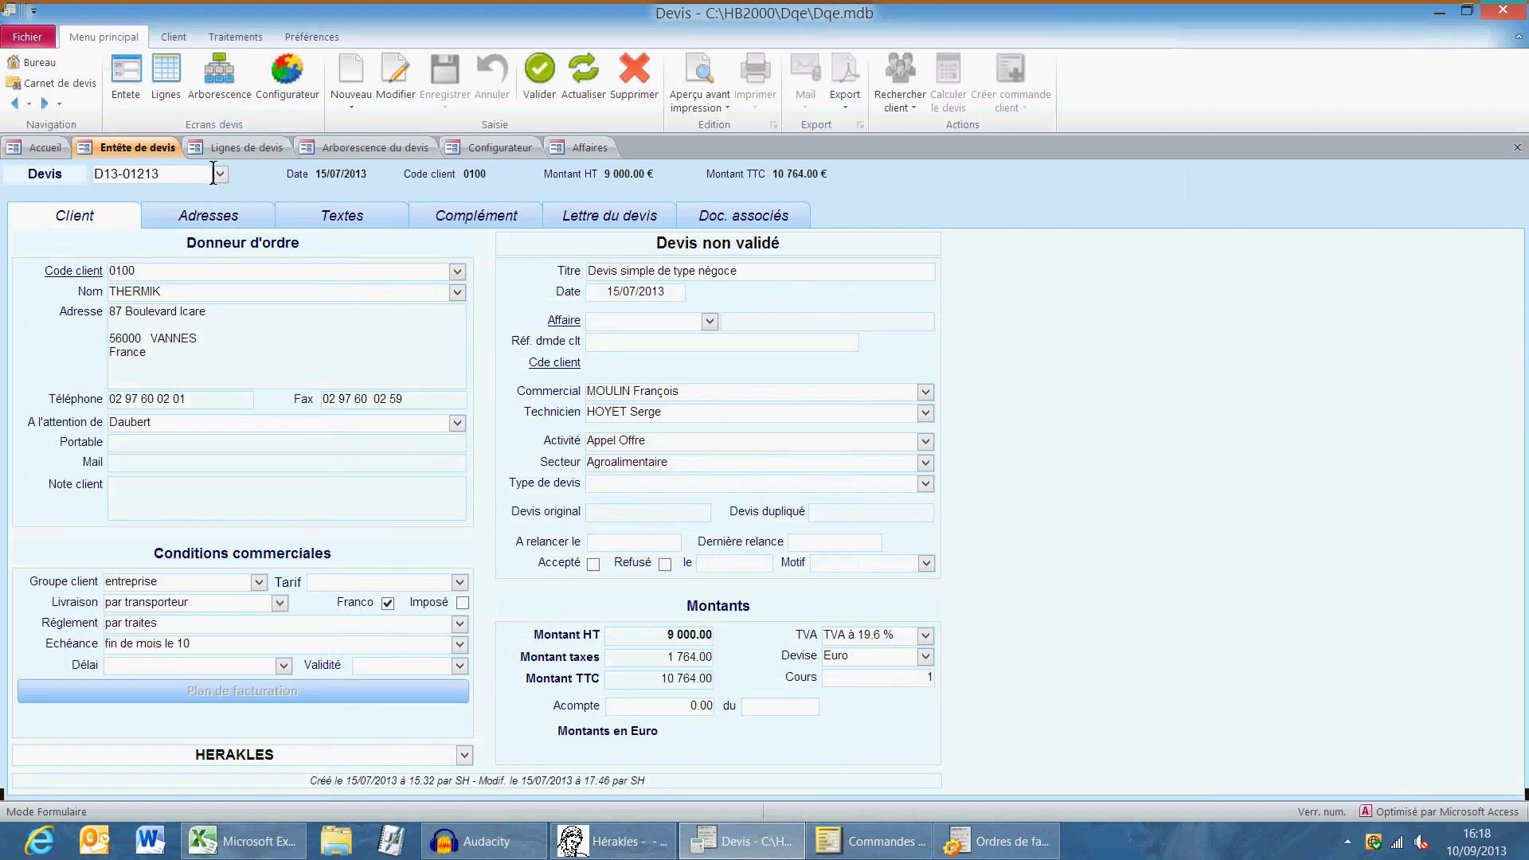
Examine the quote's lines, its tree with the ACI_XC38_15/10 item expanded, and its configurator parts list, and return to the header
click(166, 83)
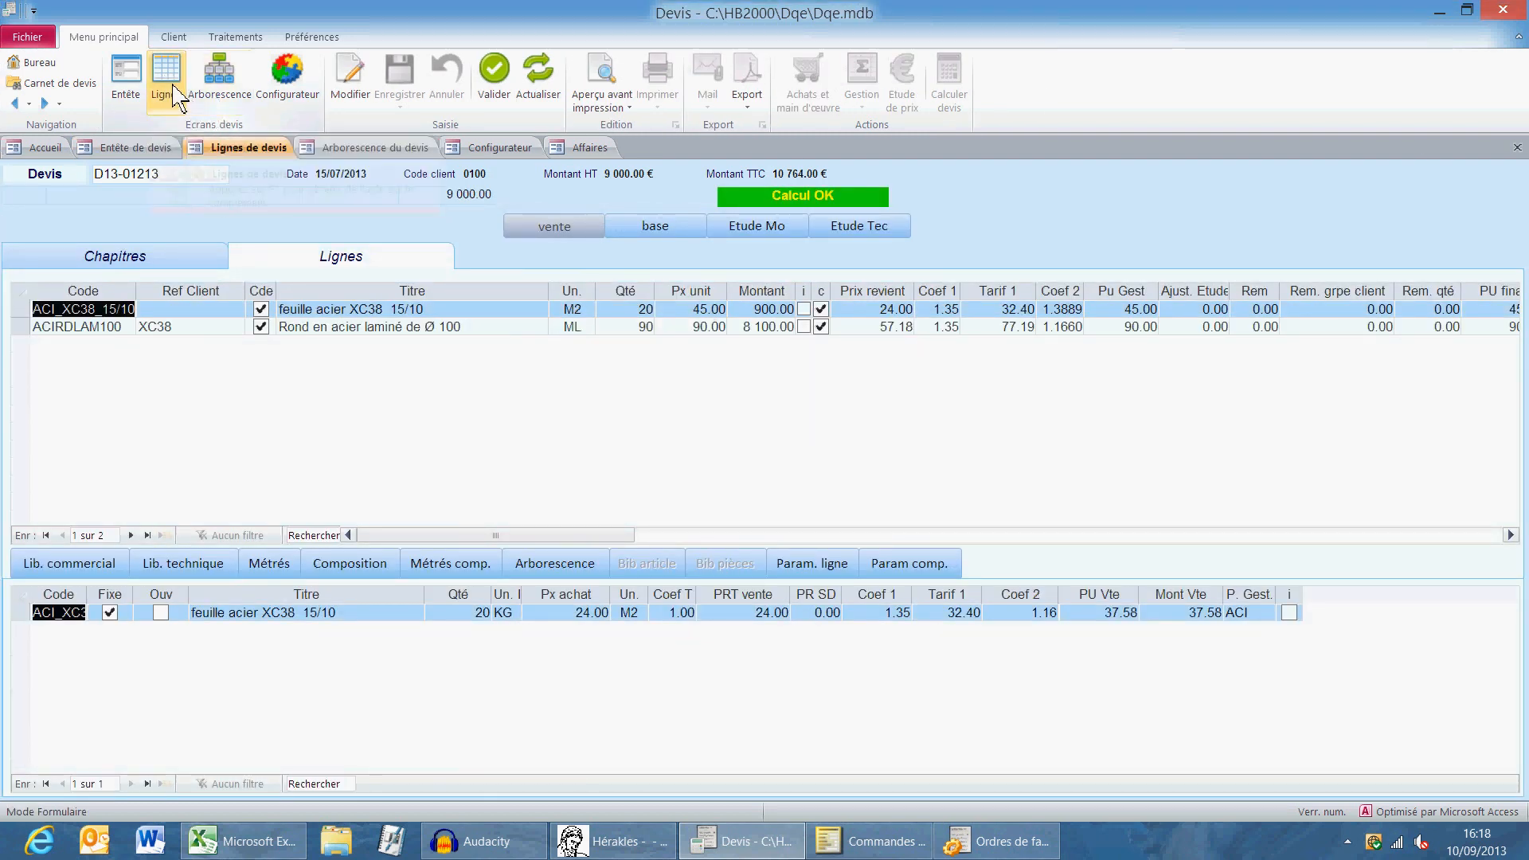
click(215, 84)
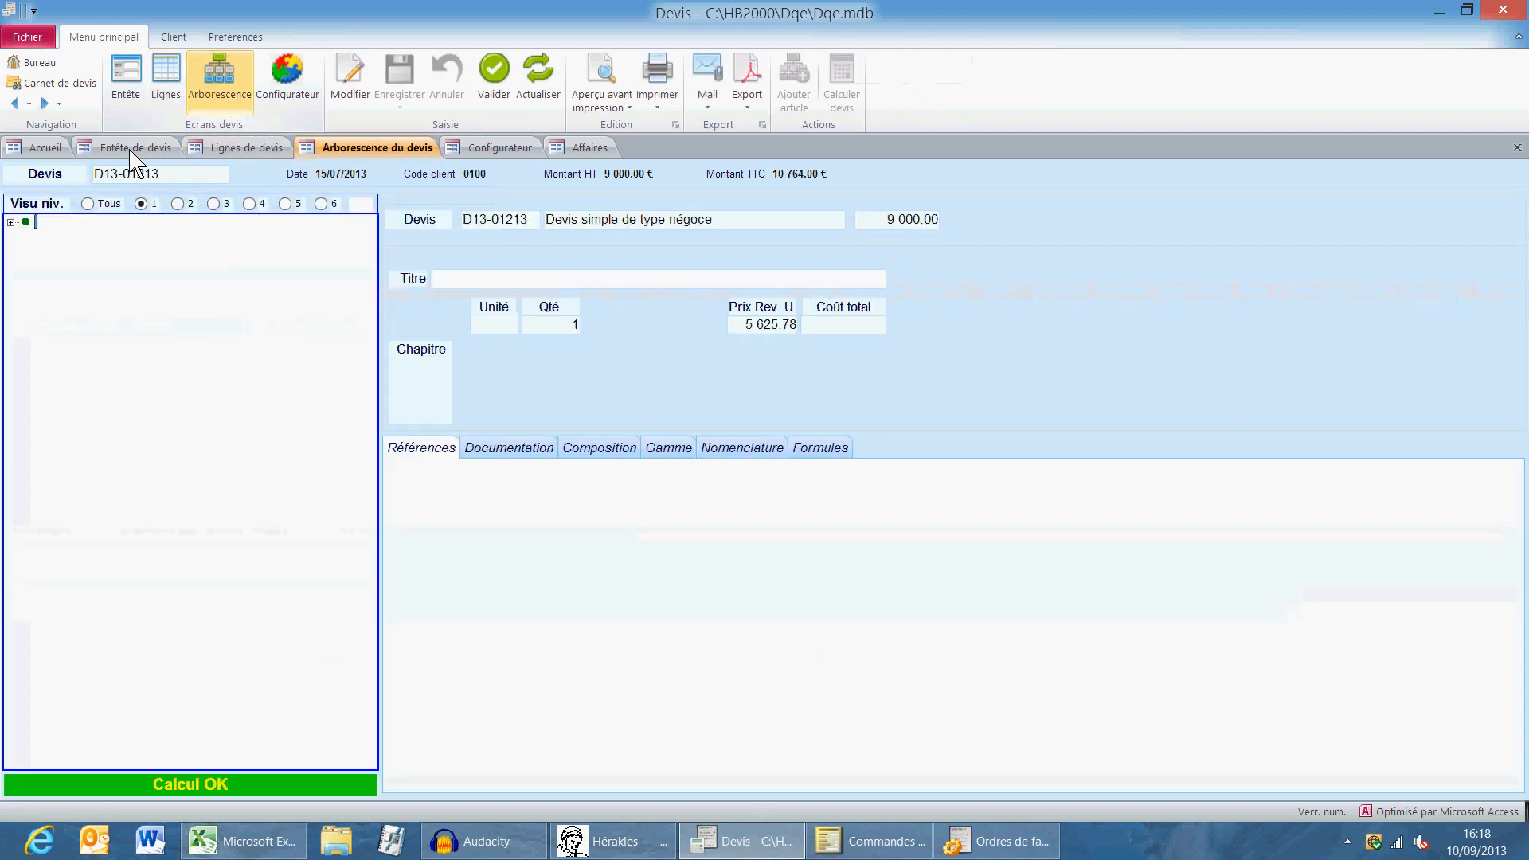
click(10, 222)
click(26, 235)
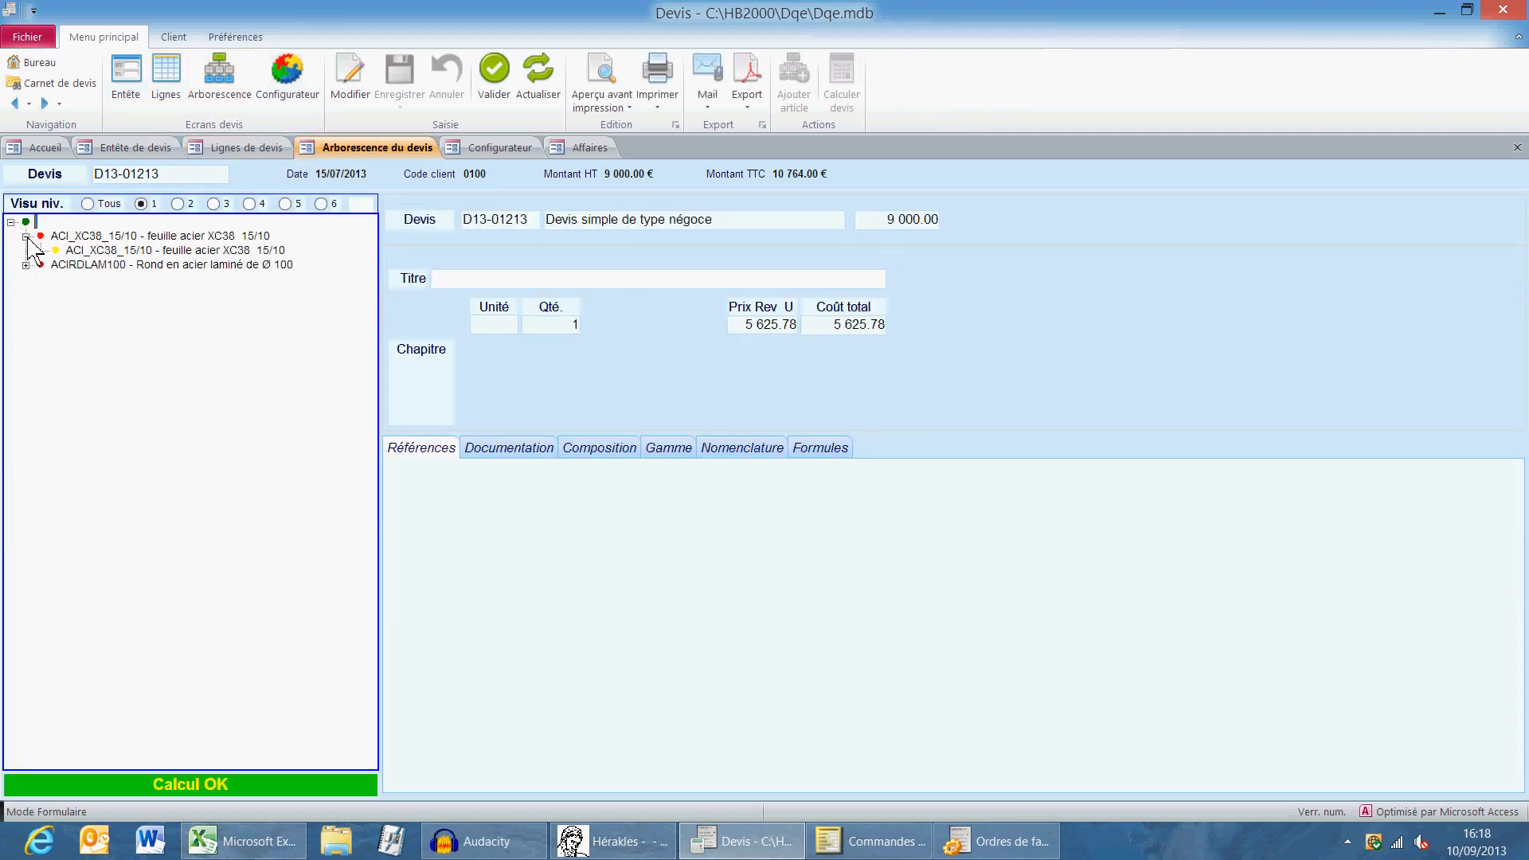
click(287, 75)
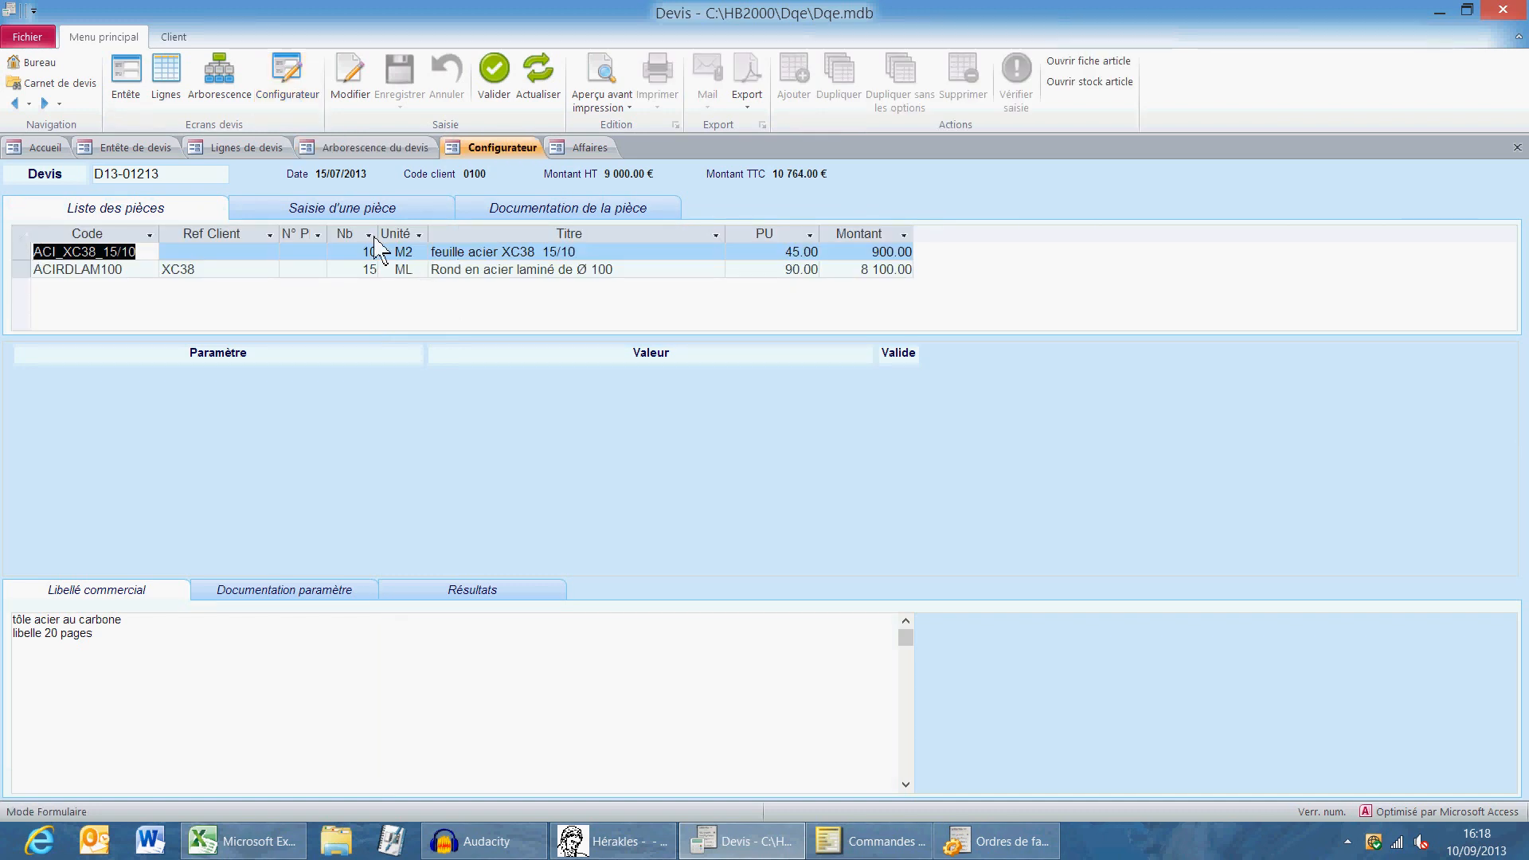
click(149, 149)
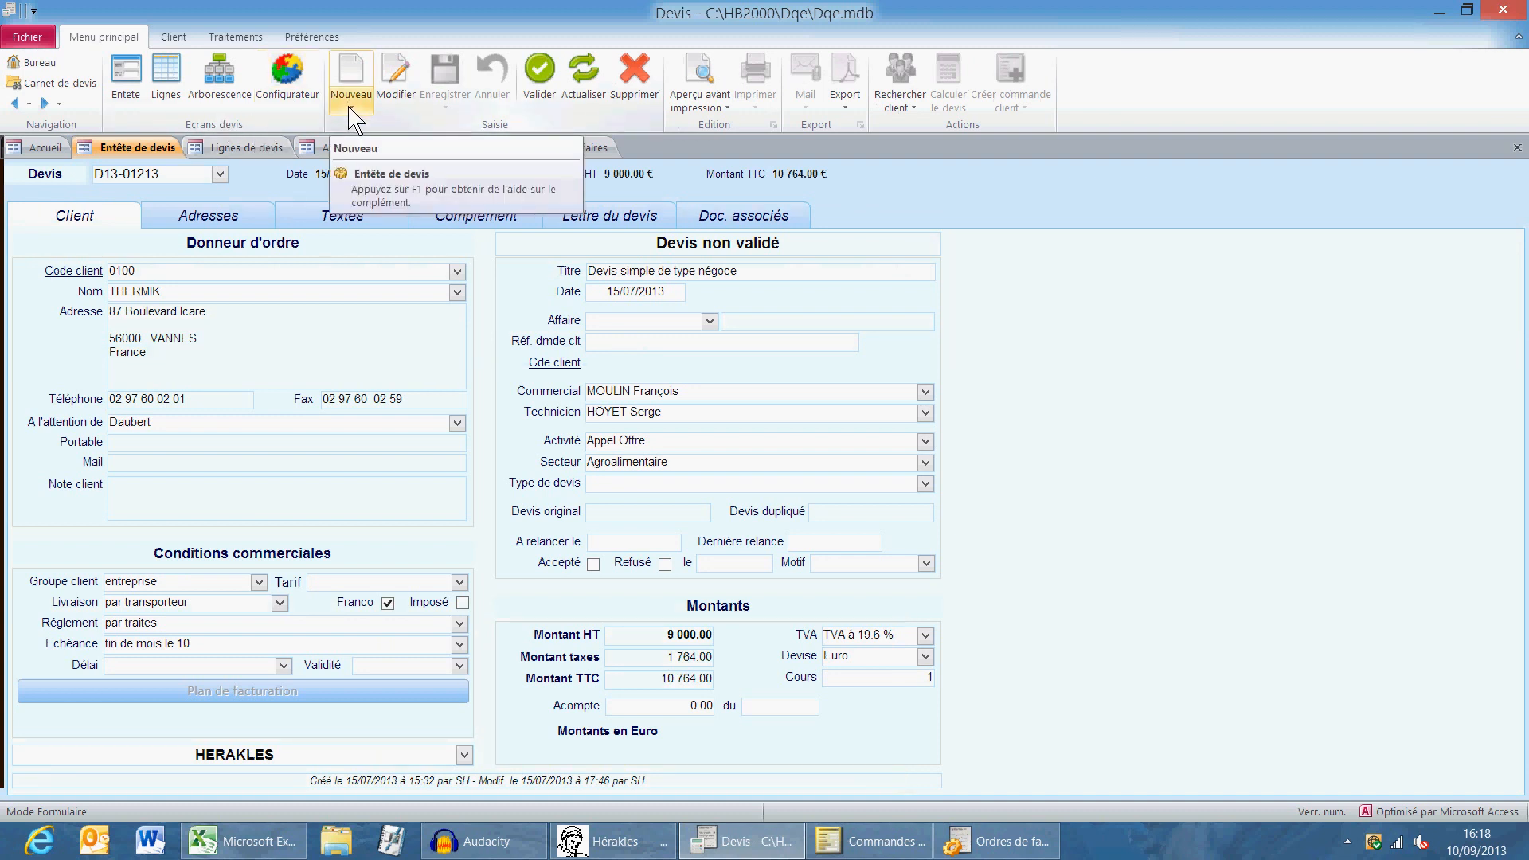
Look over the options for creating a quote, put quote D13-01213 into edit mode, and save and validate it
click(351, 110)
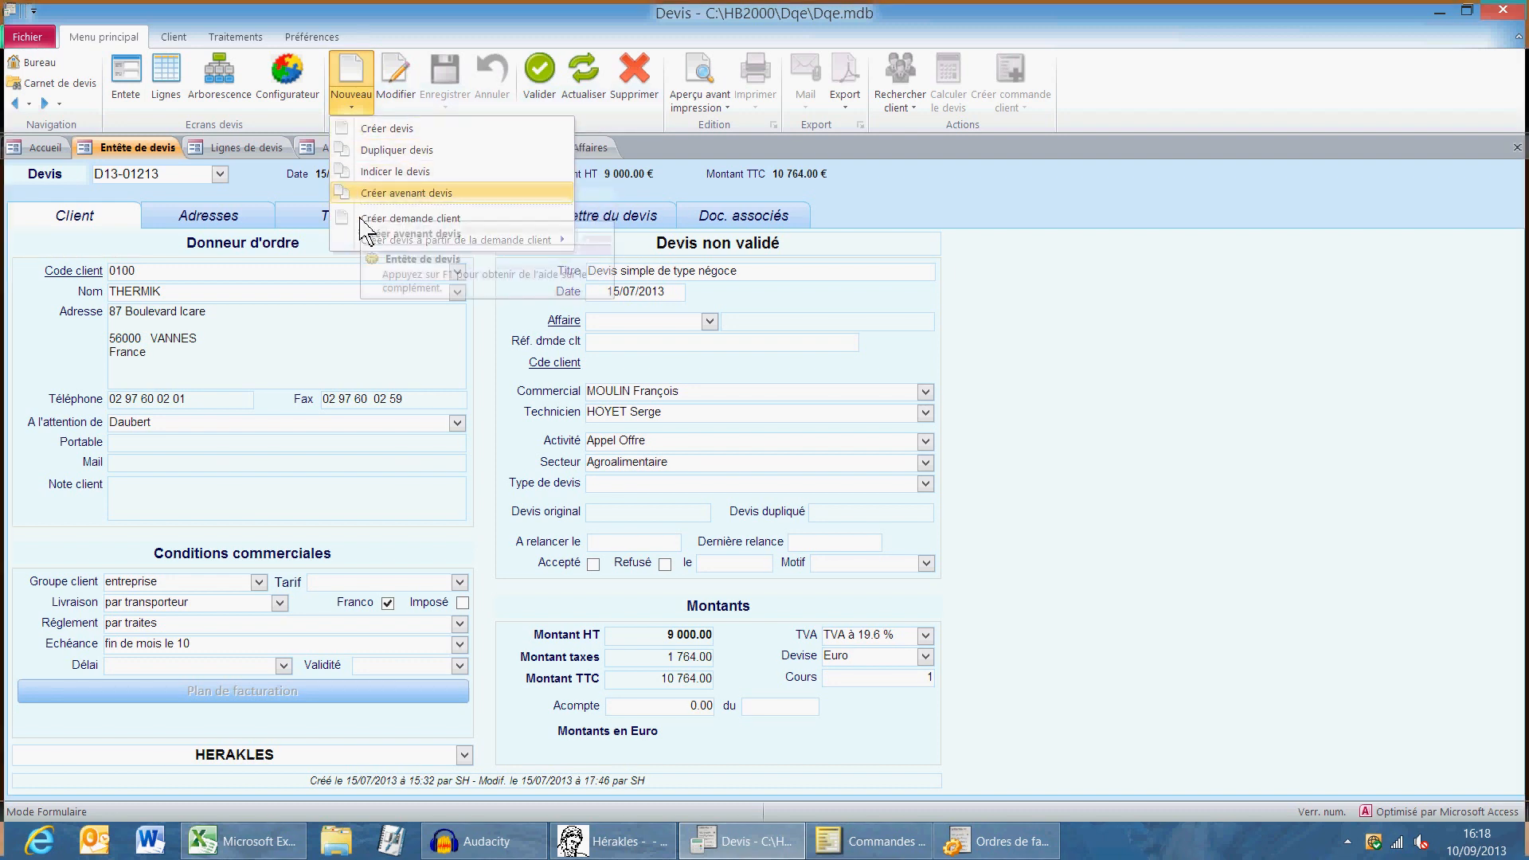
click(402, 79)
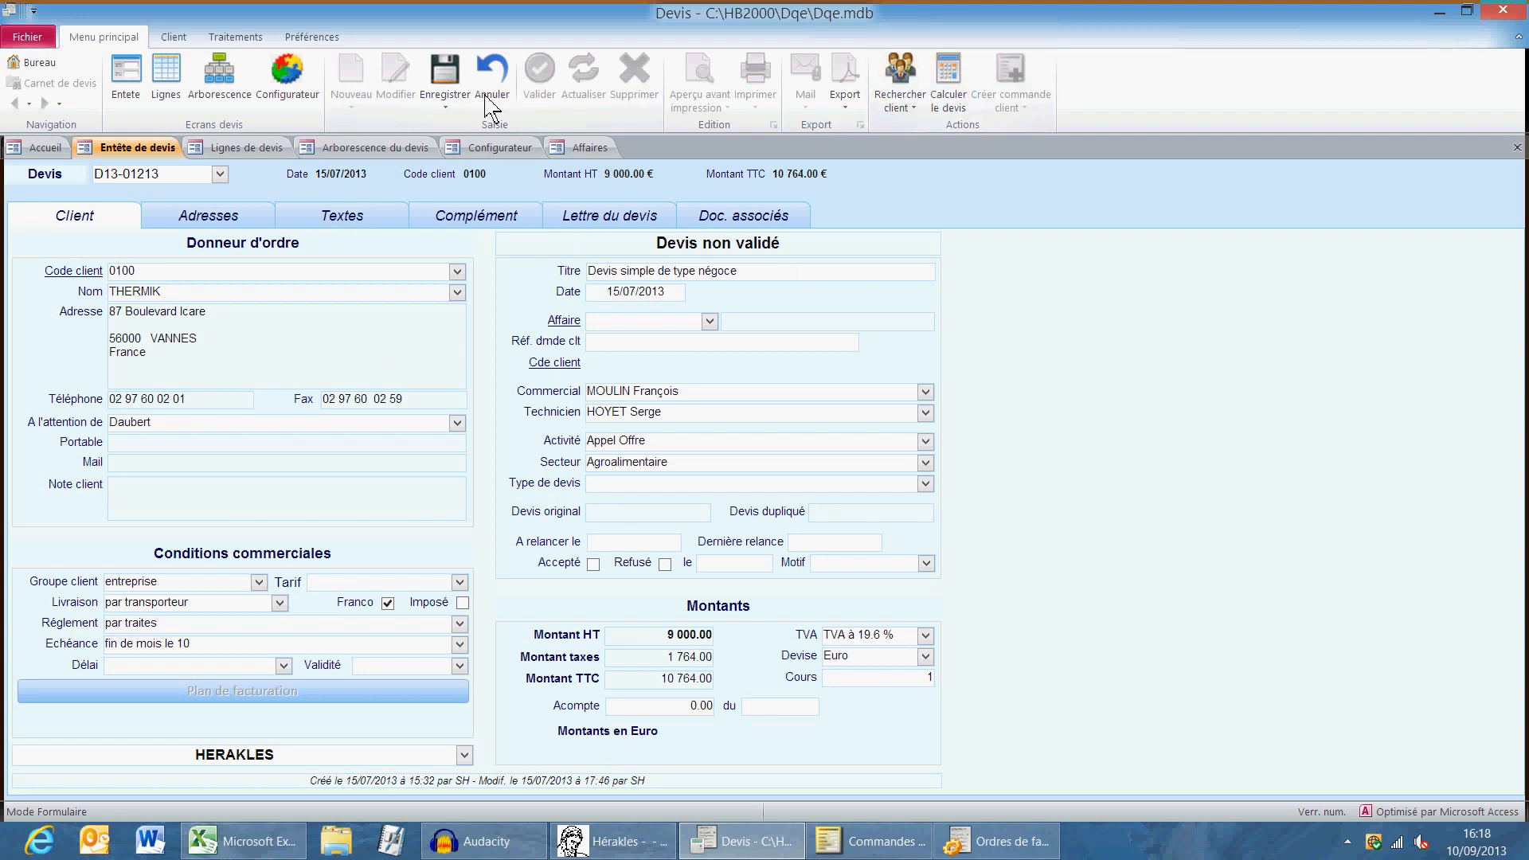
click(452, 79)
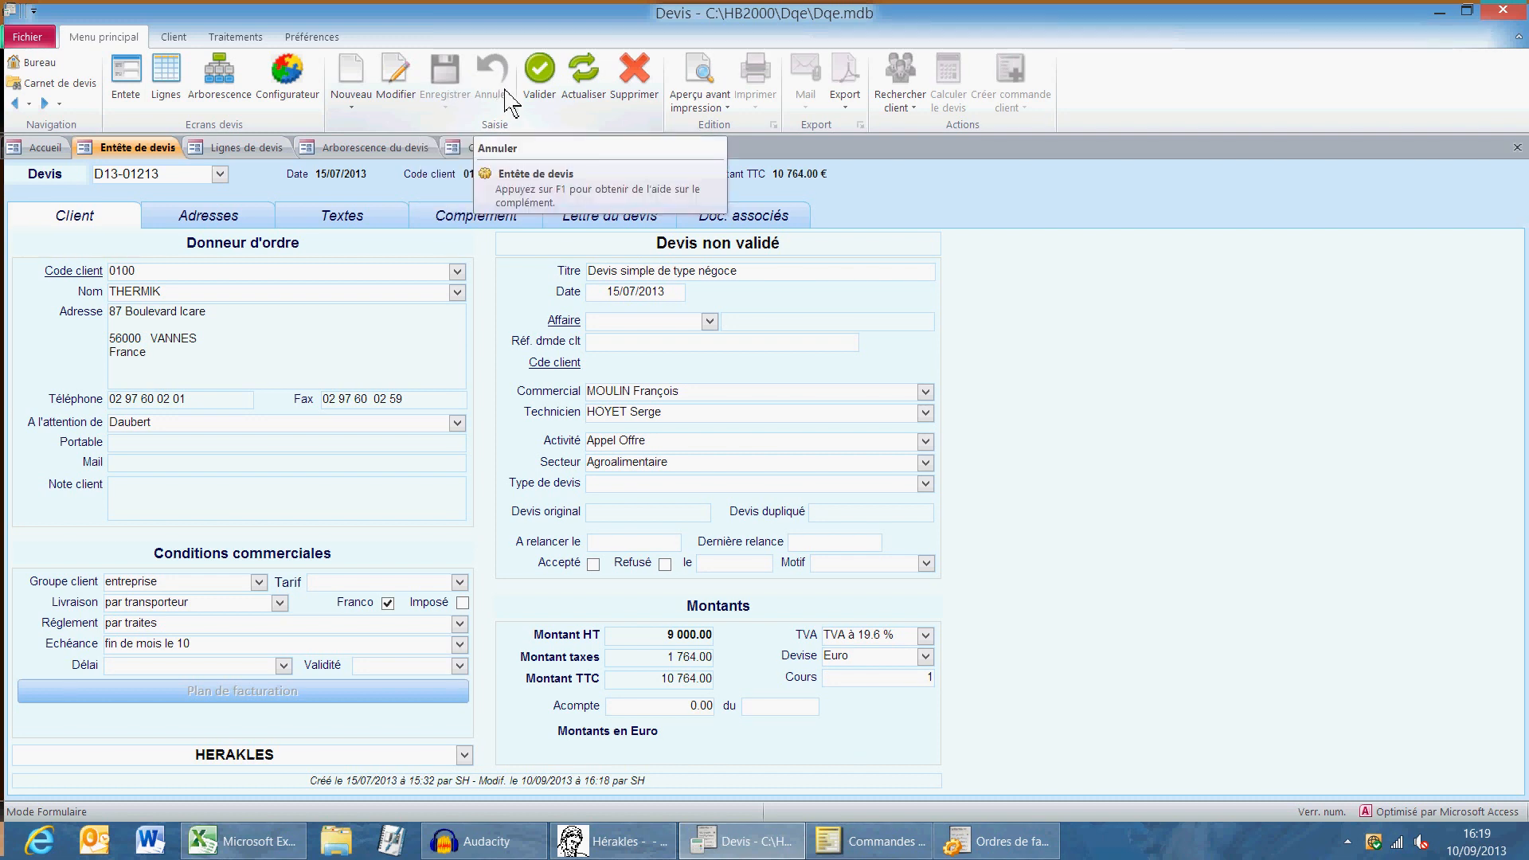
click(539, 77)
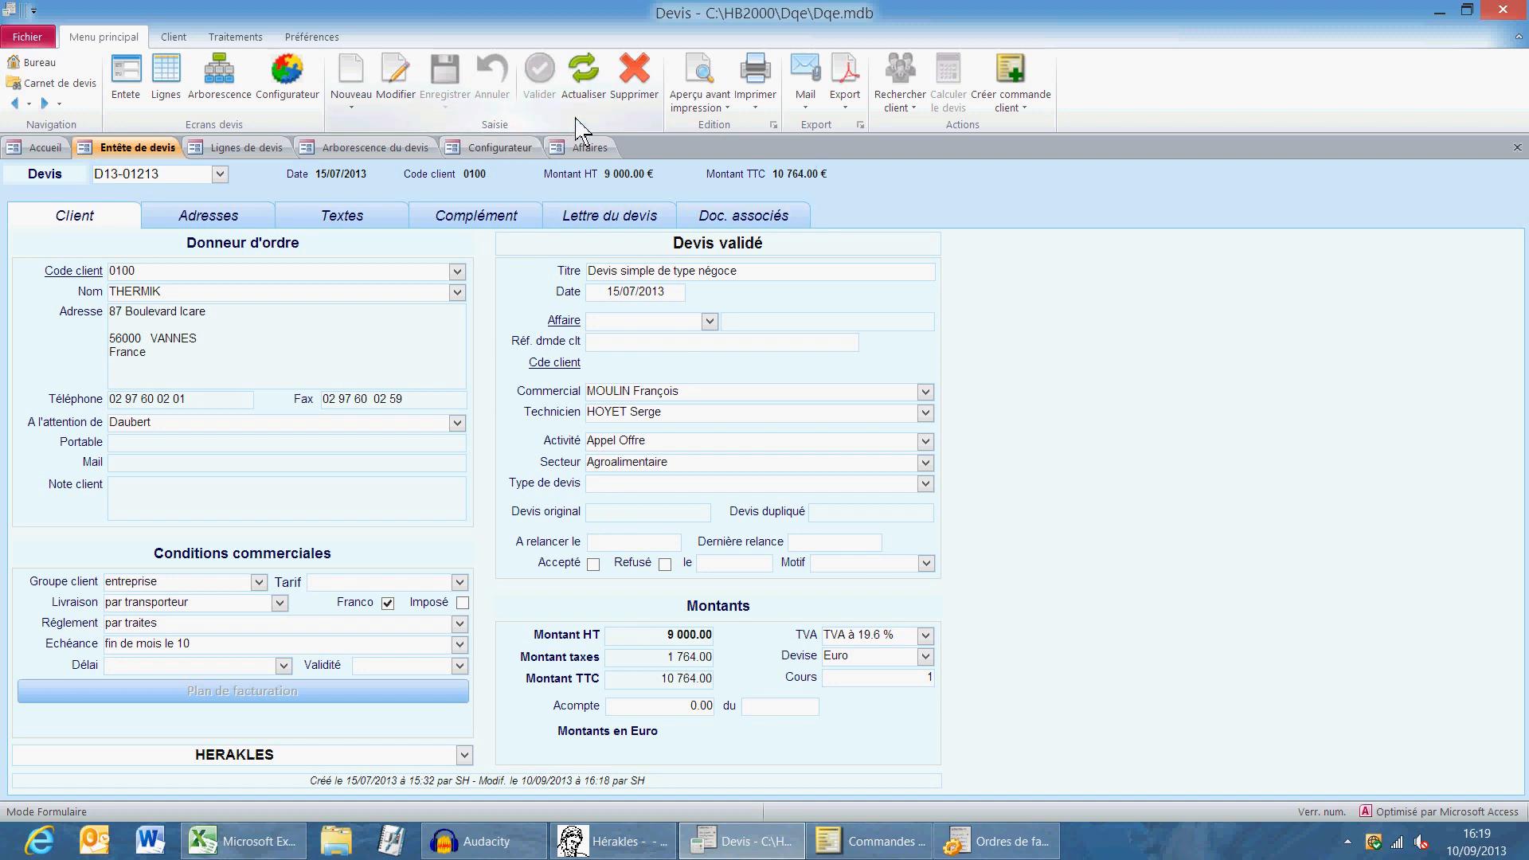
Review the report formats available for previewing, printing and e-mailing the quote, and its export formats, without choosing any
click(725, 110)
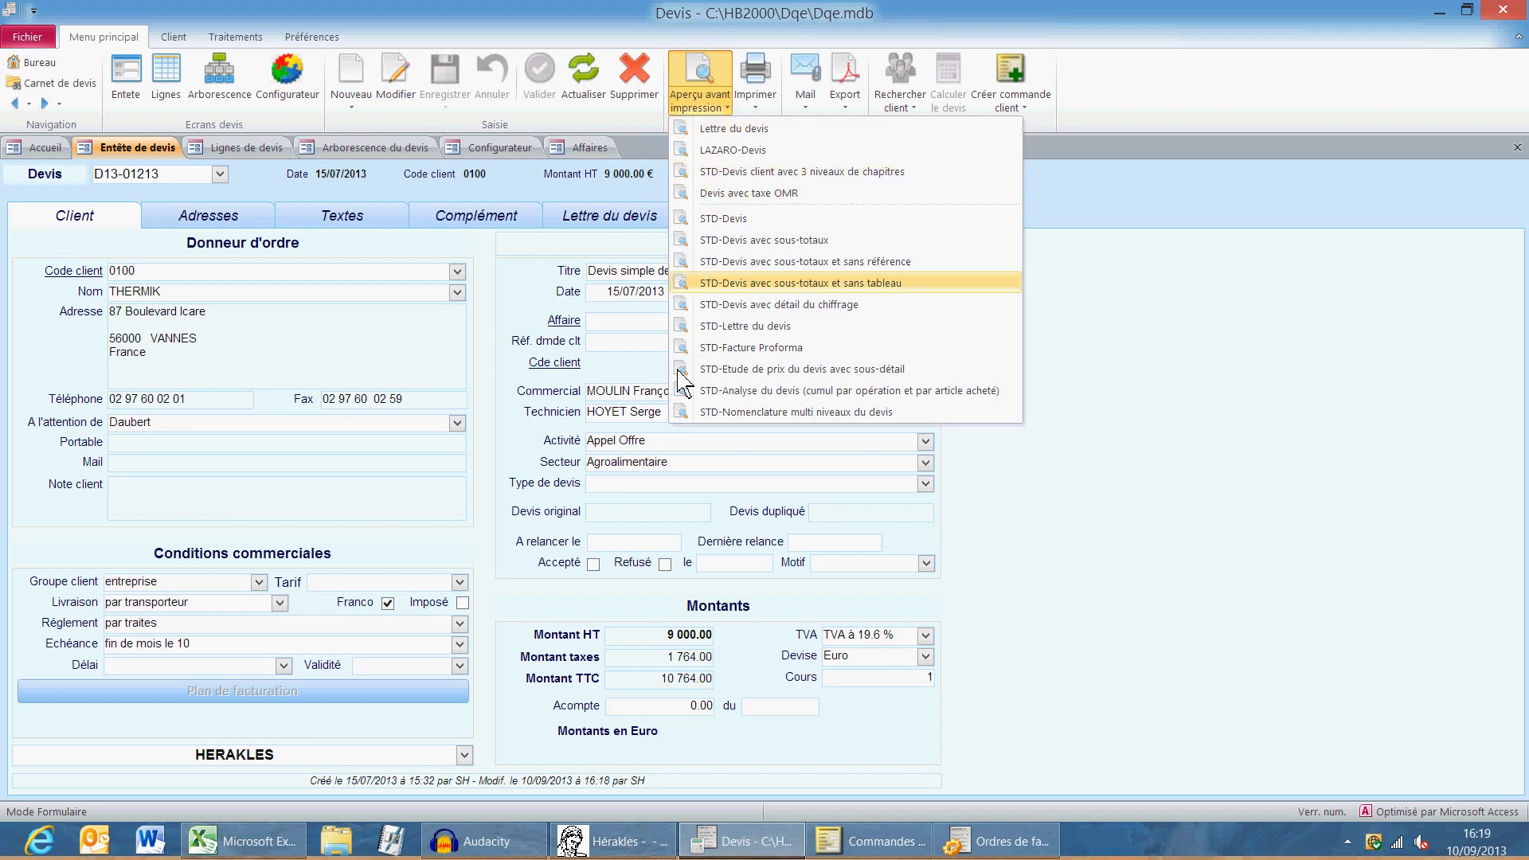
click(756, 111)
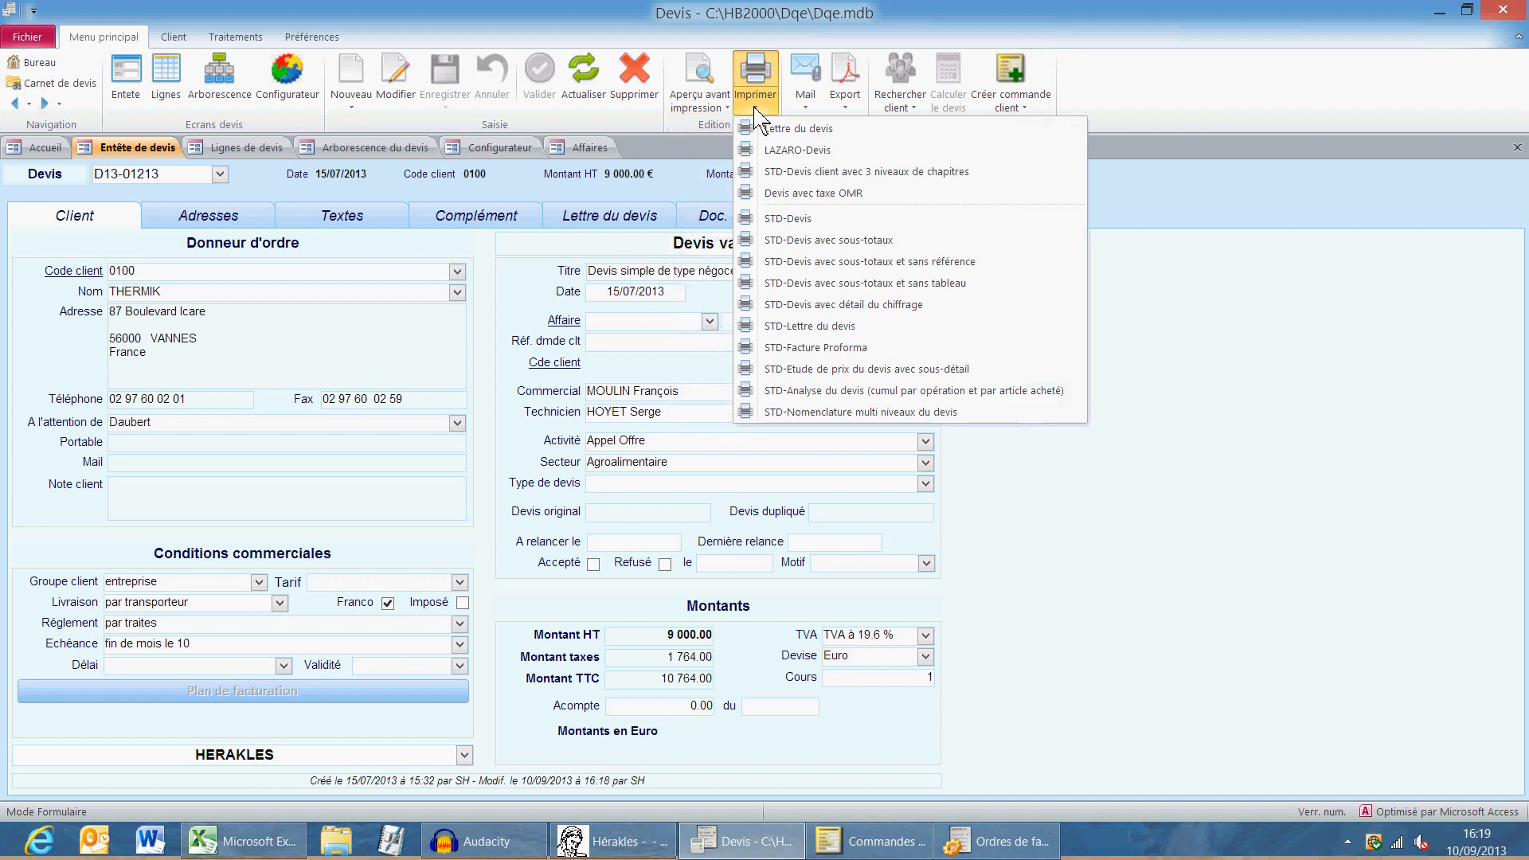
click(808, 107)
mouse_move(895, 133)
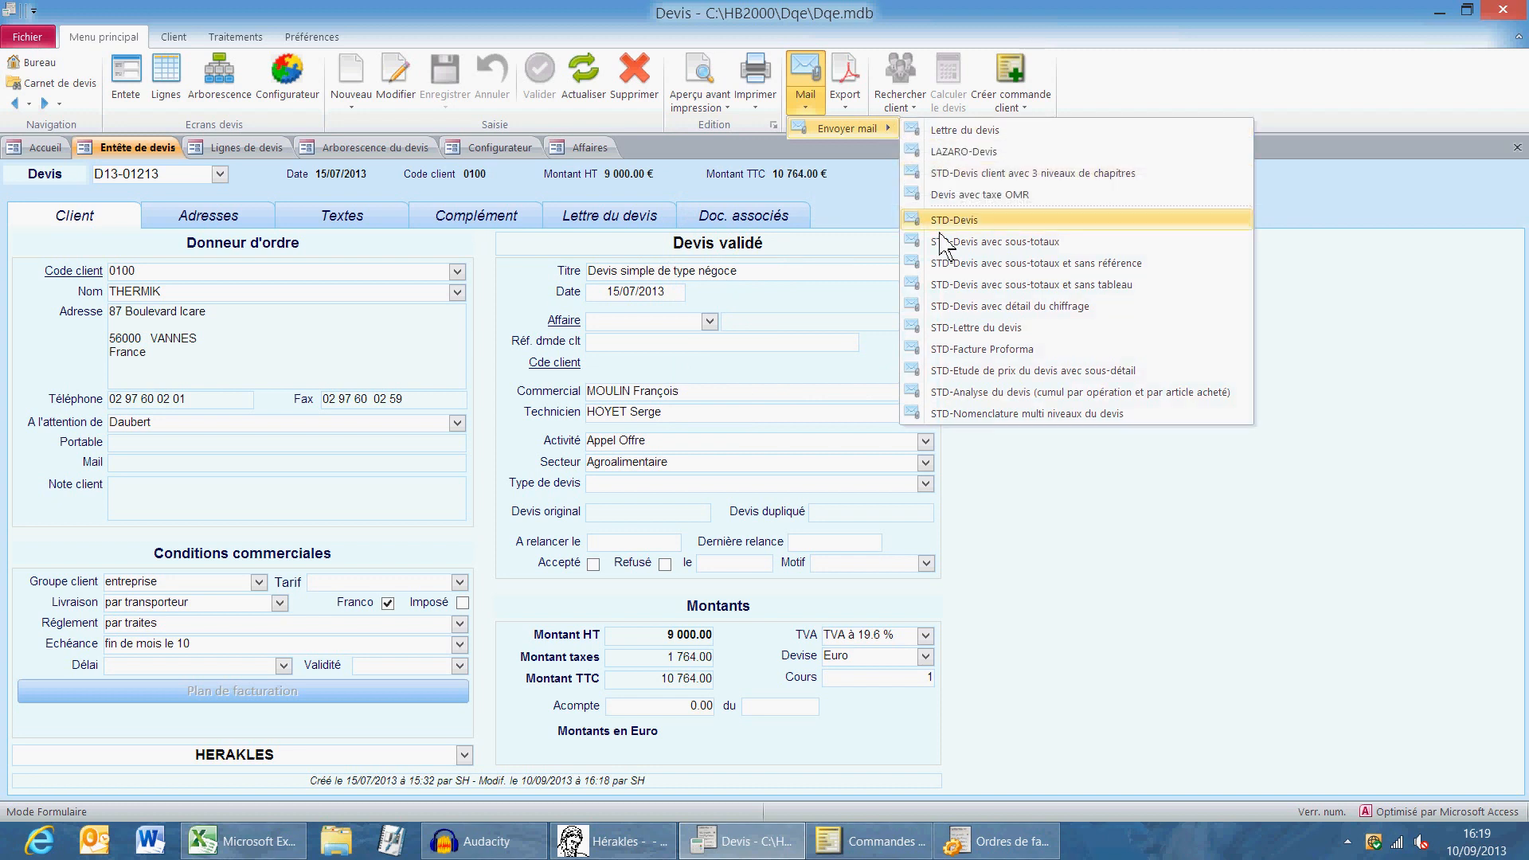
click(853, 114)
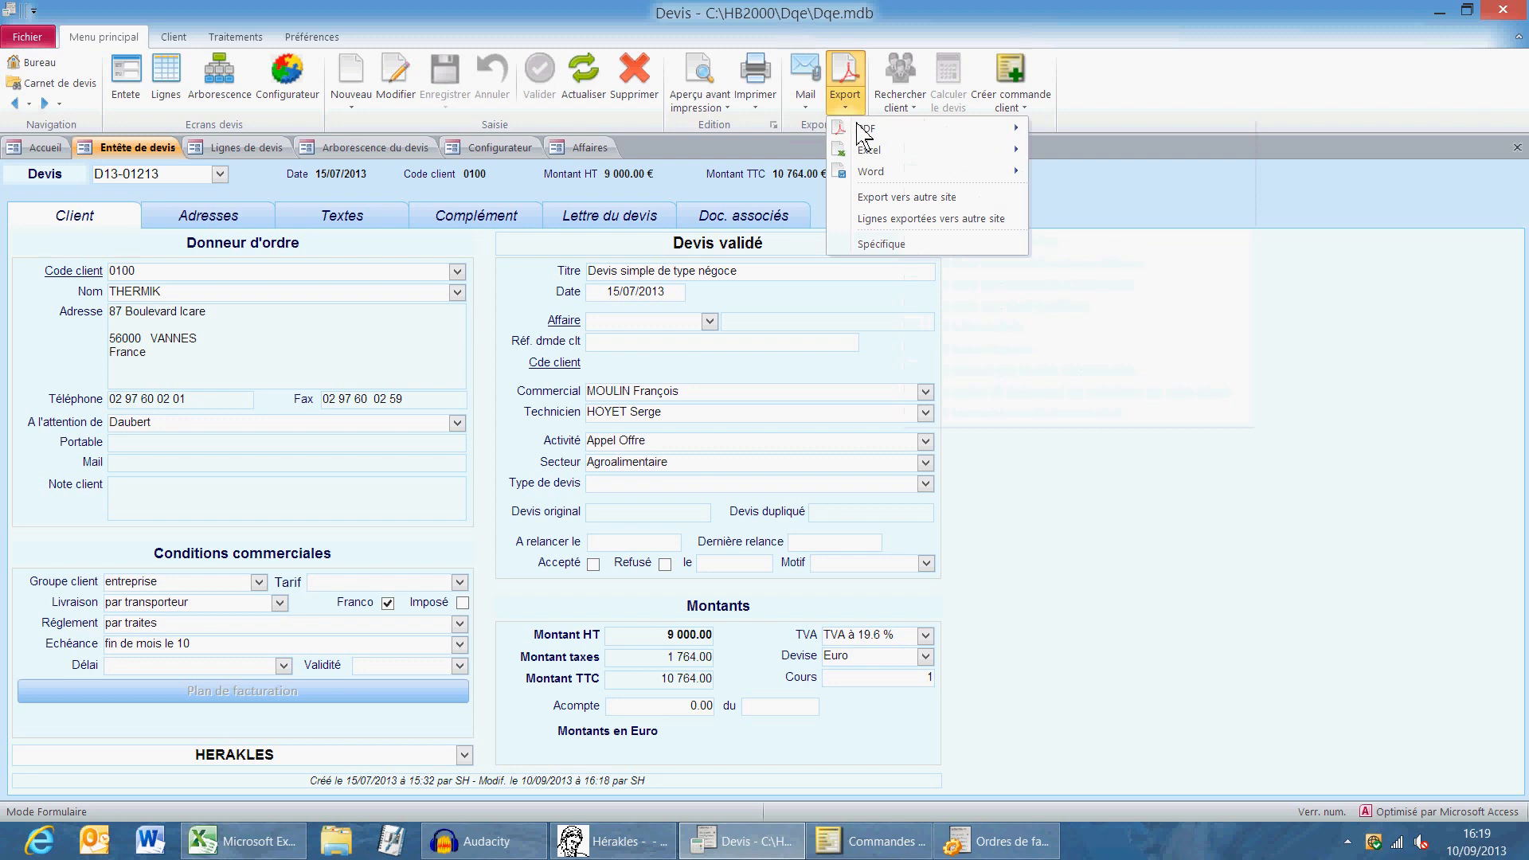
mouse_move(866, 173)
click(985, 13)
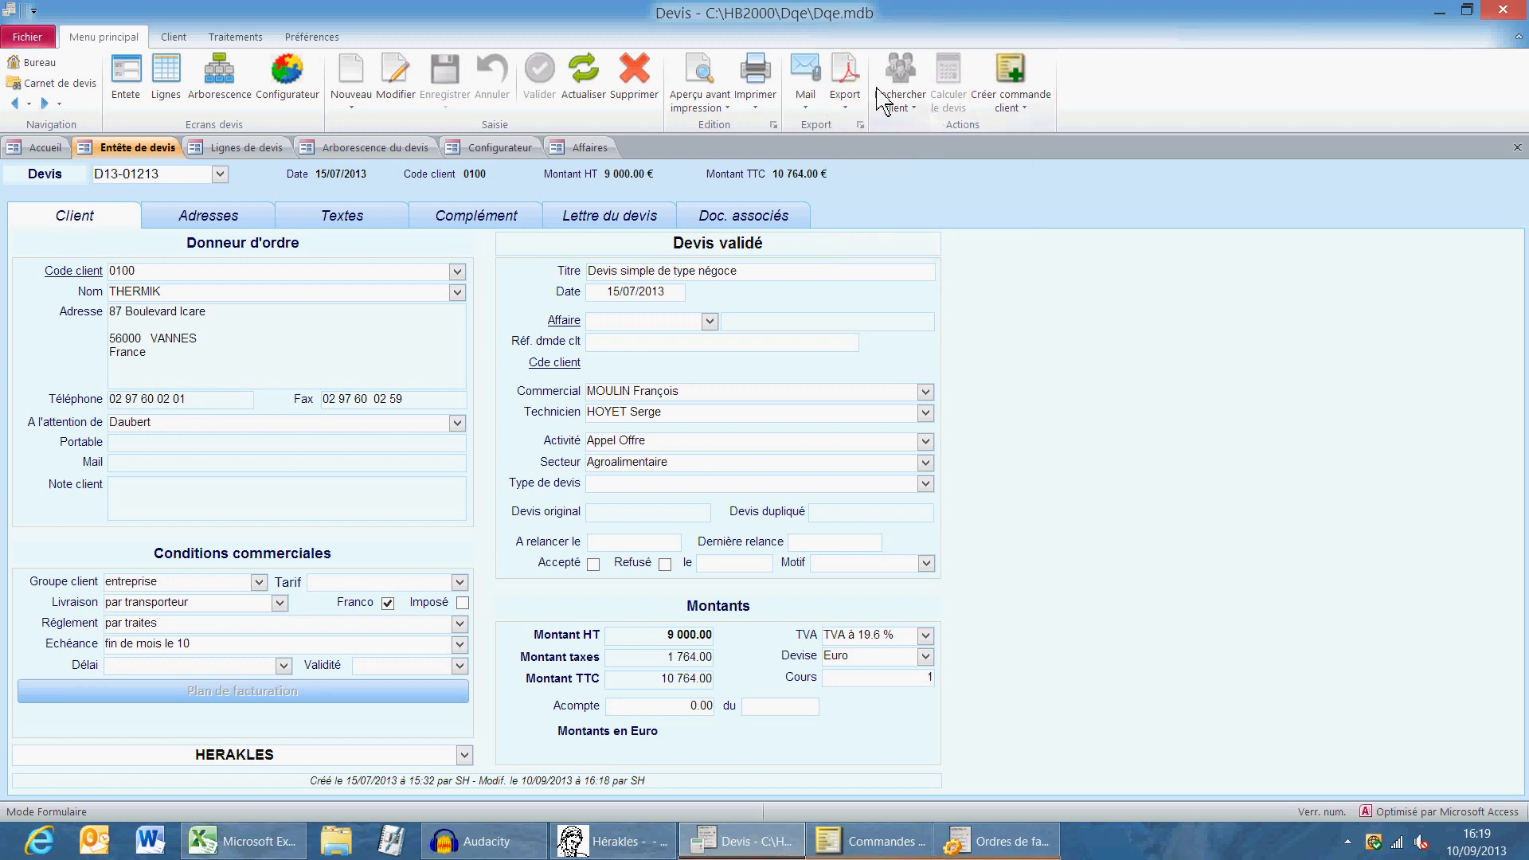
Reopen the validated quote for editing, check its processing commands, and save and revalidate it
click(243, 37)
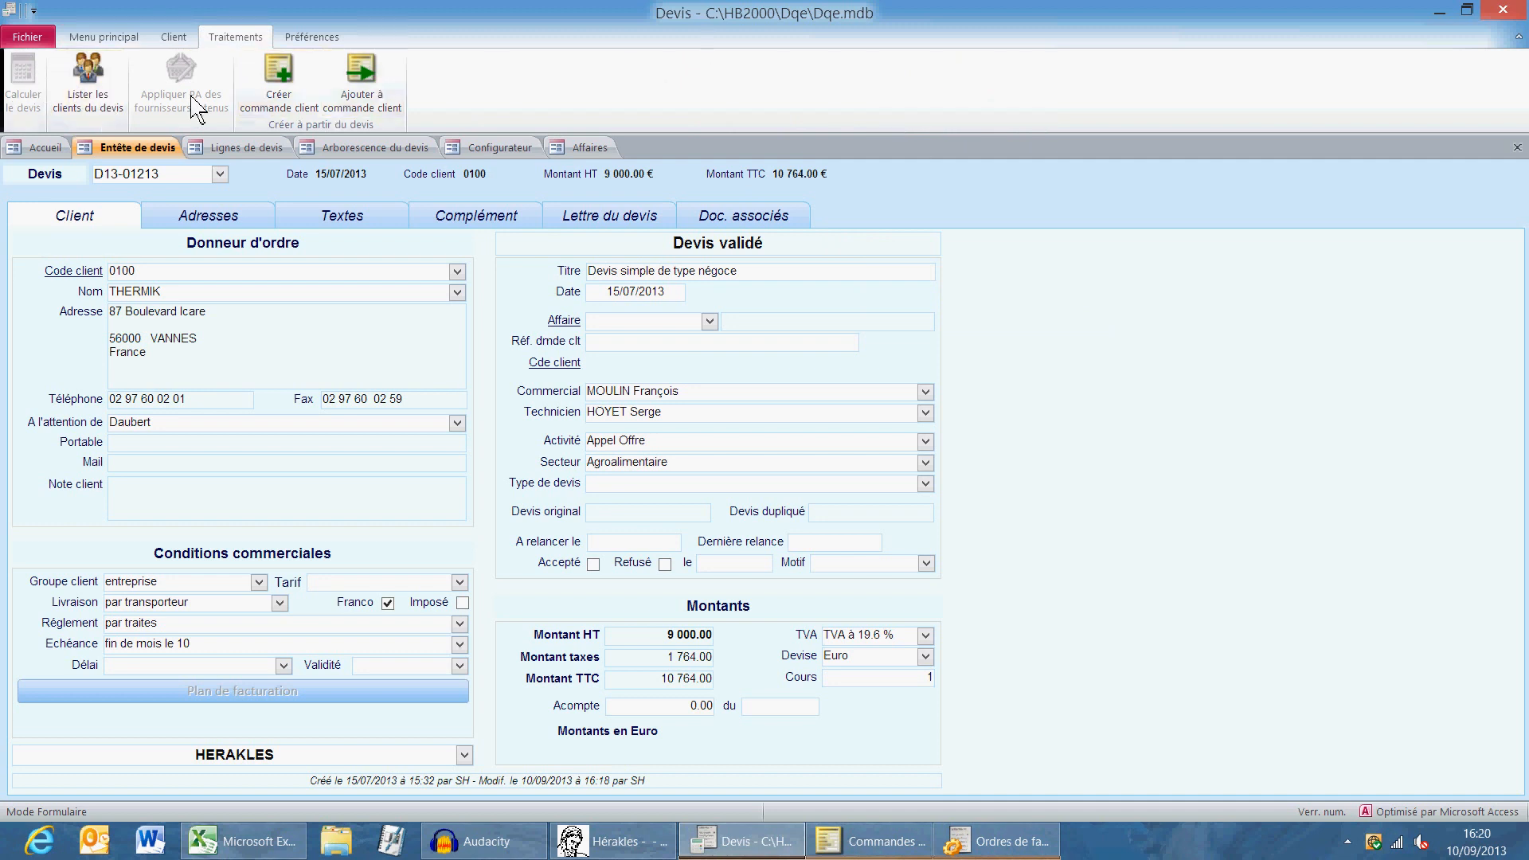
click(127, 44)
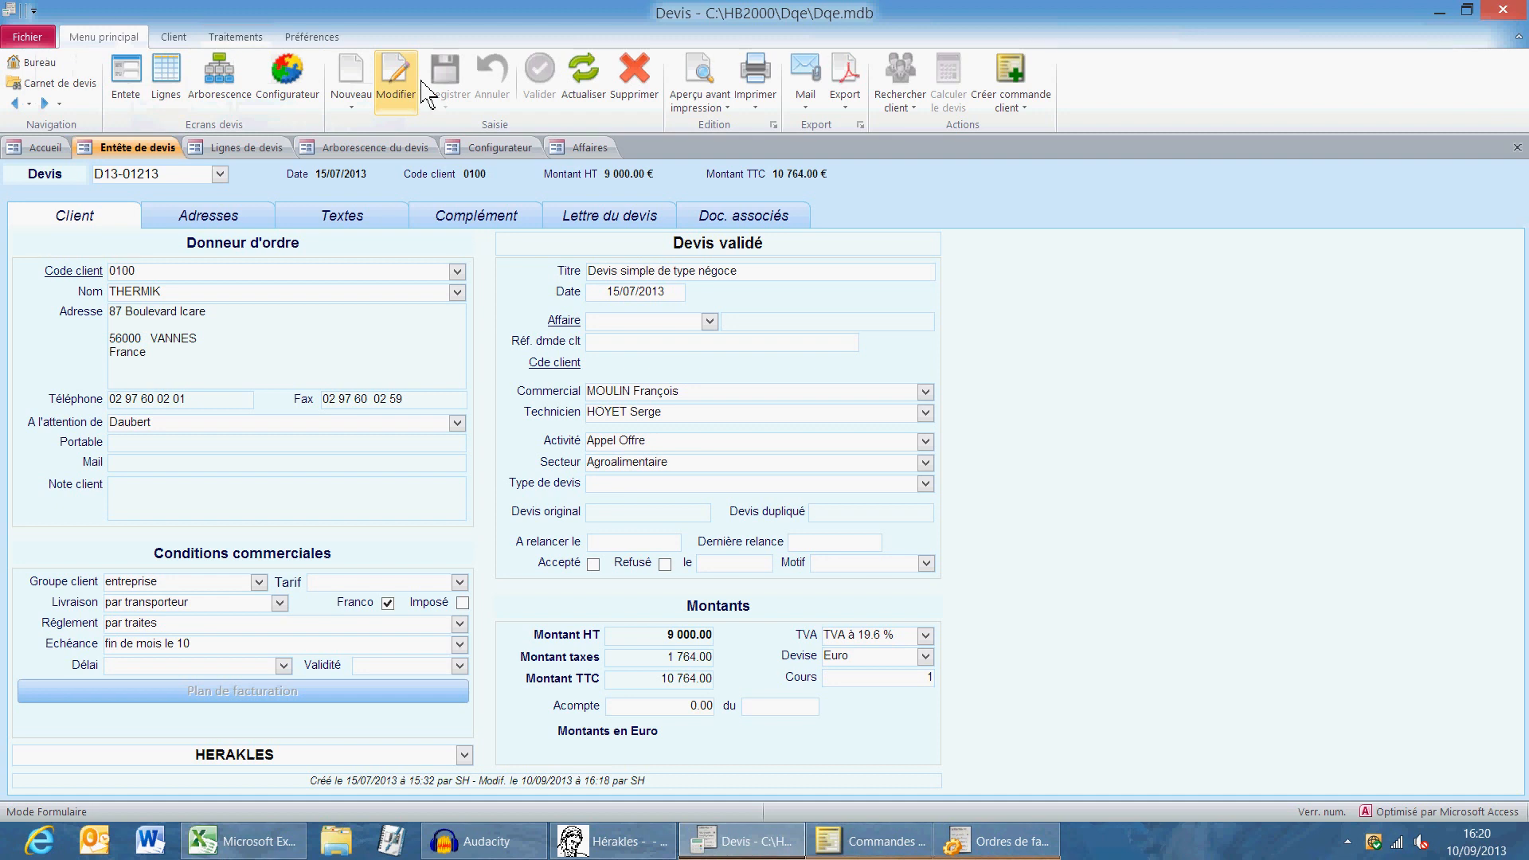
click(395, 79)
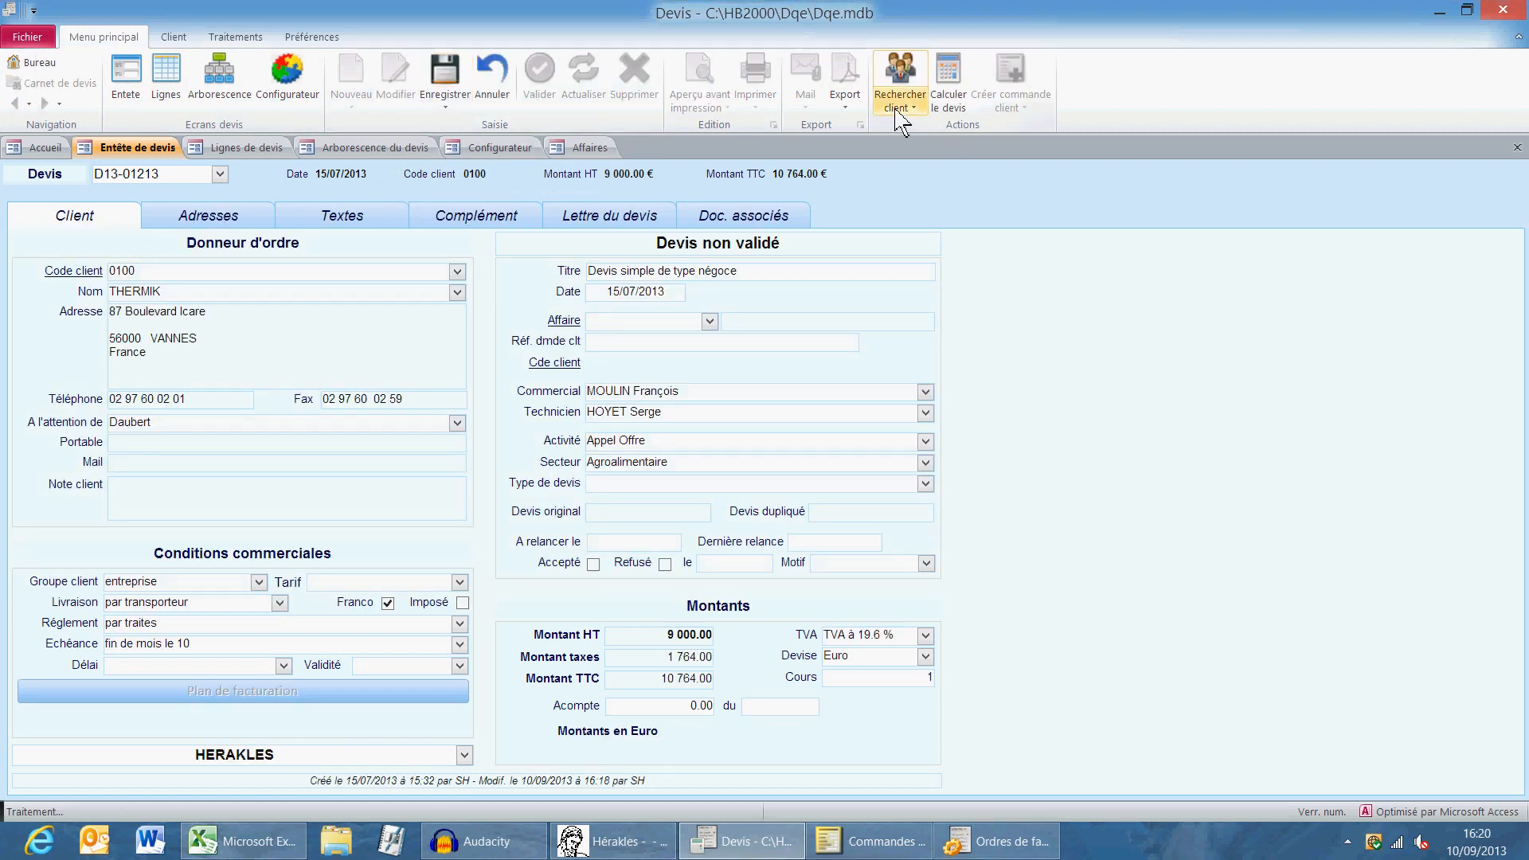
click(235, 38)
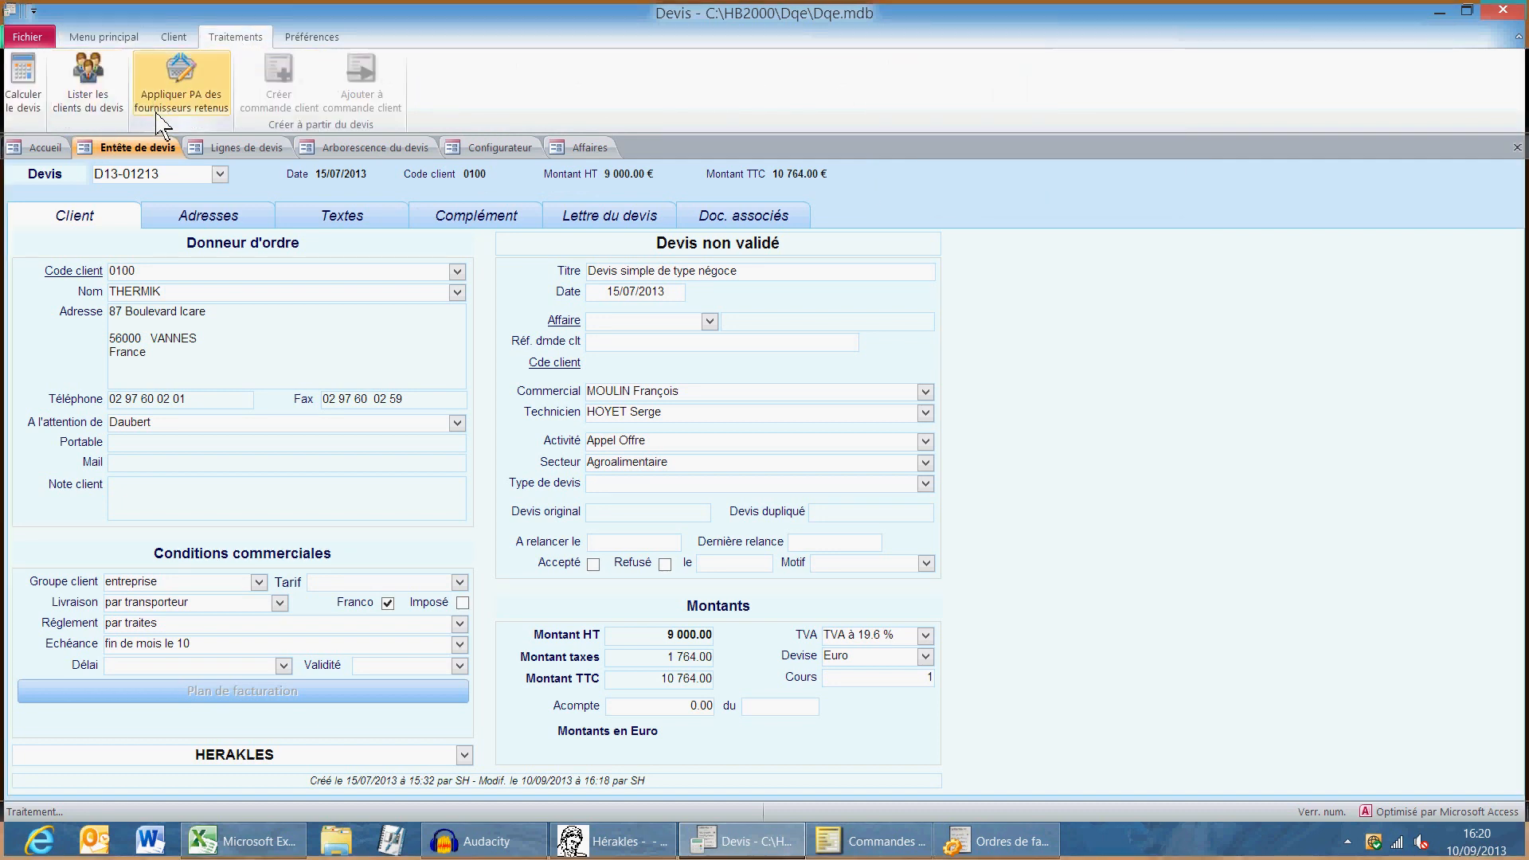
click(134, 31)
click(442, 74)
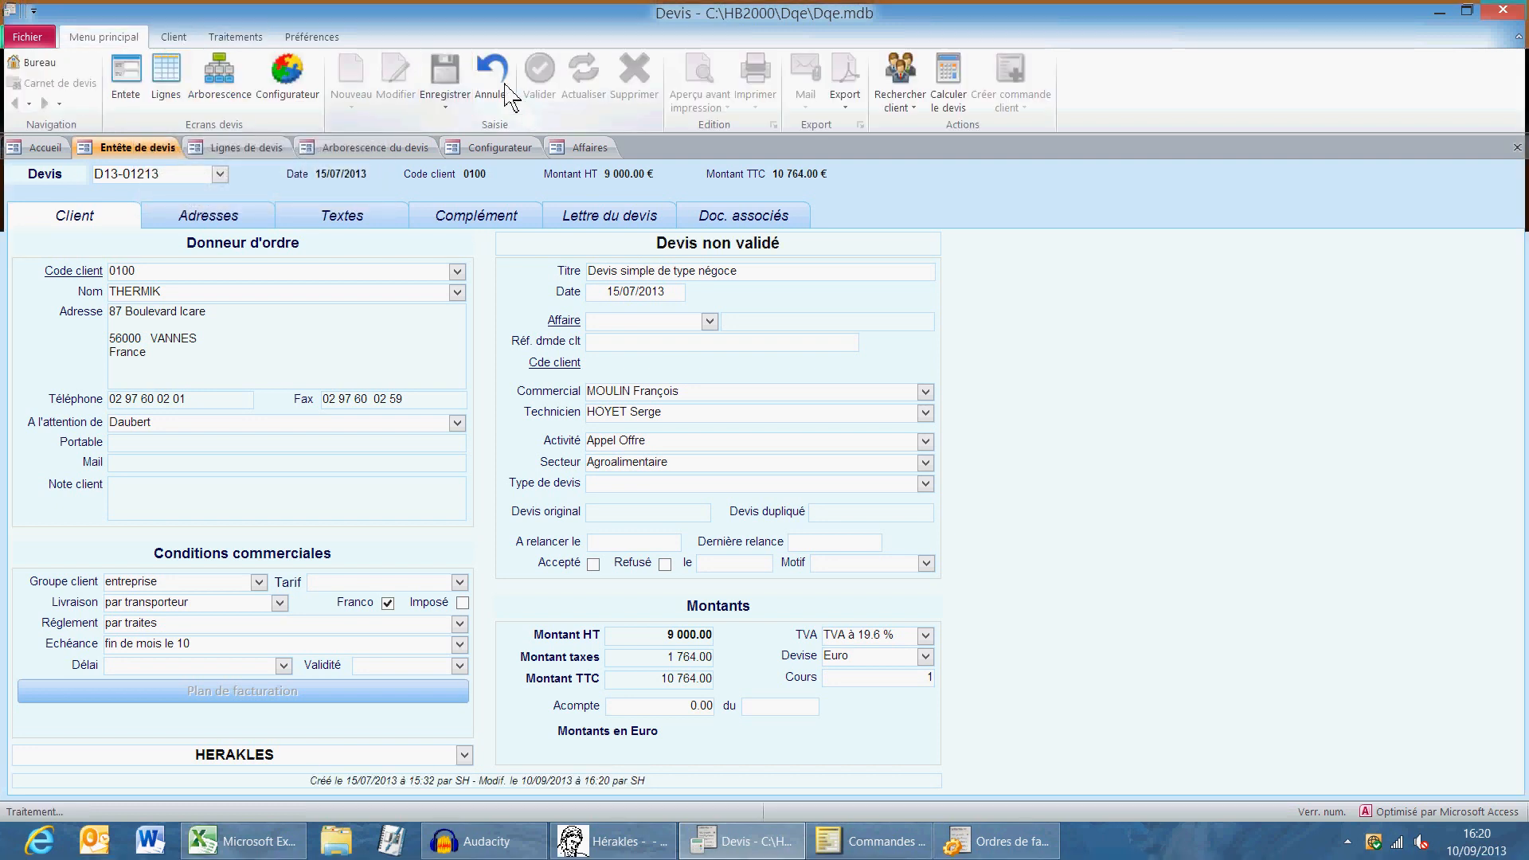
click(537, 69)
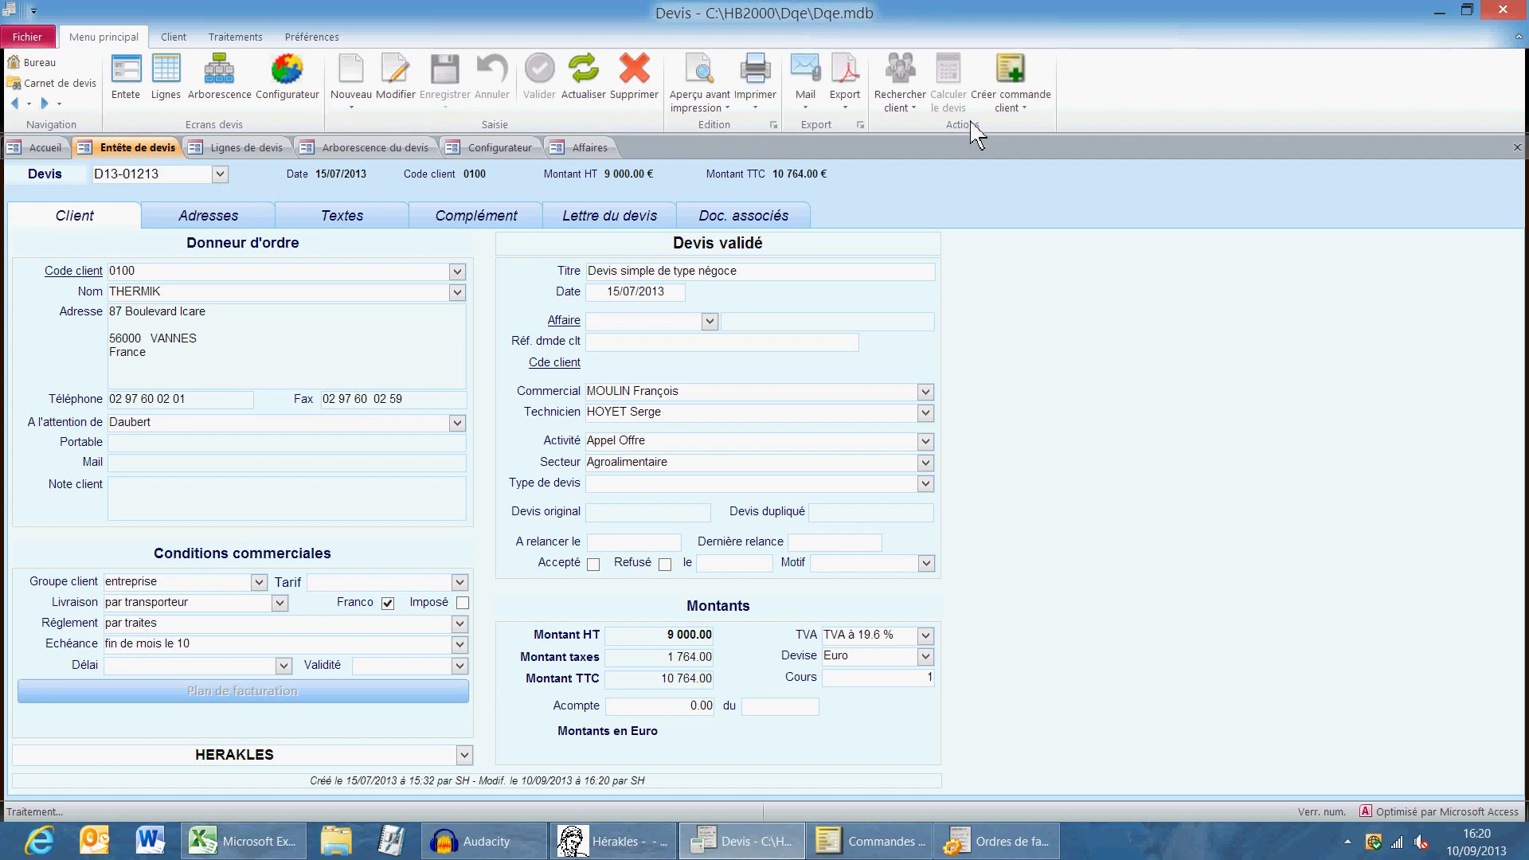
Review the processing commands and user options available for the validated quote header
click(235, 37)
click(96, 111)
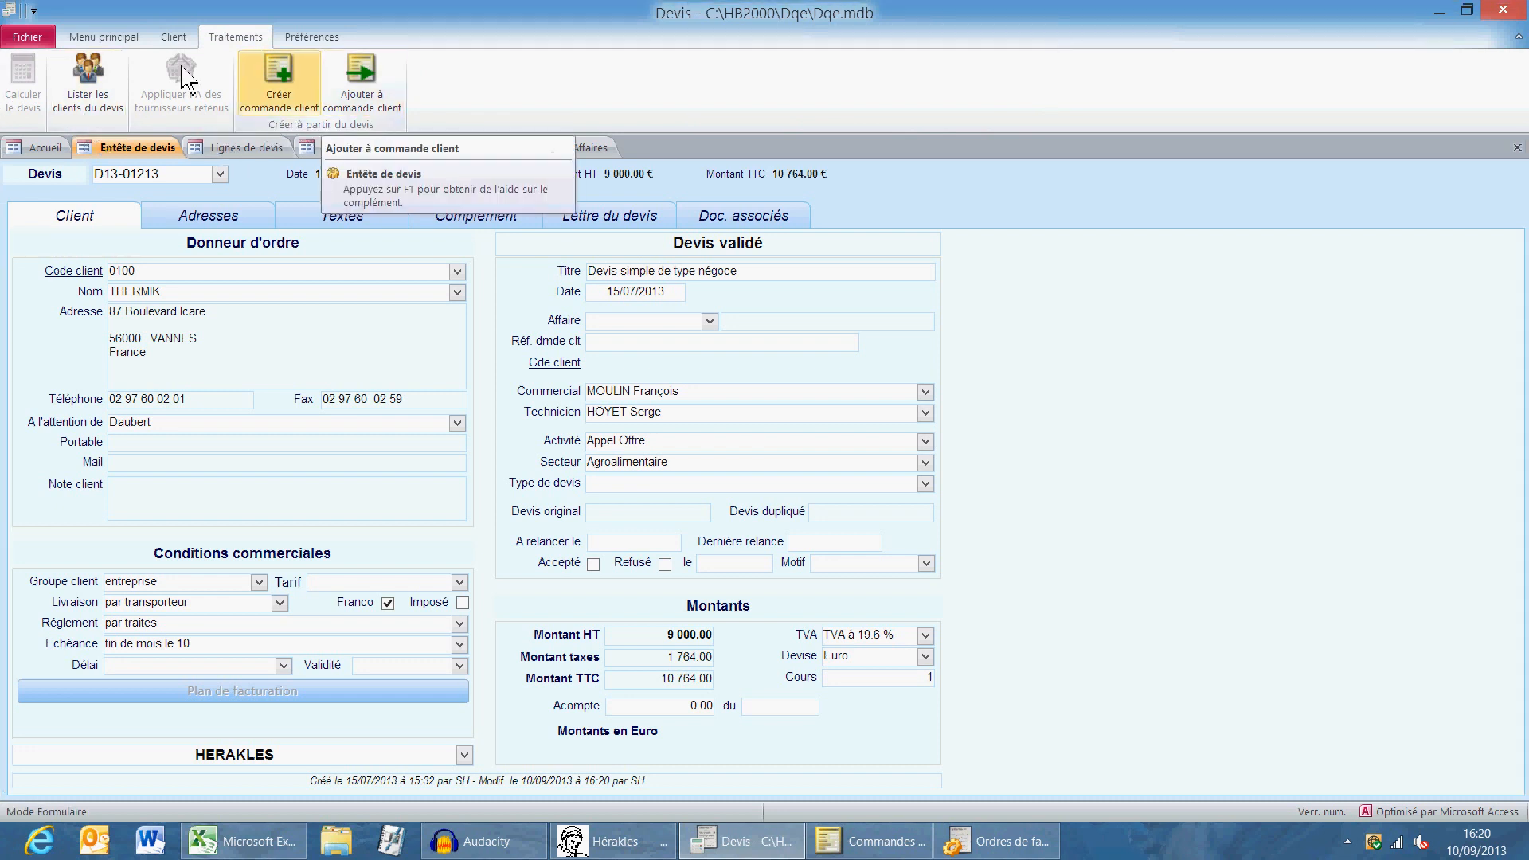
click(312, 37)
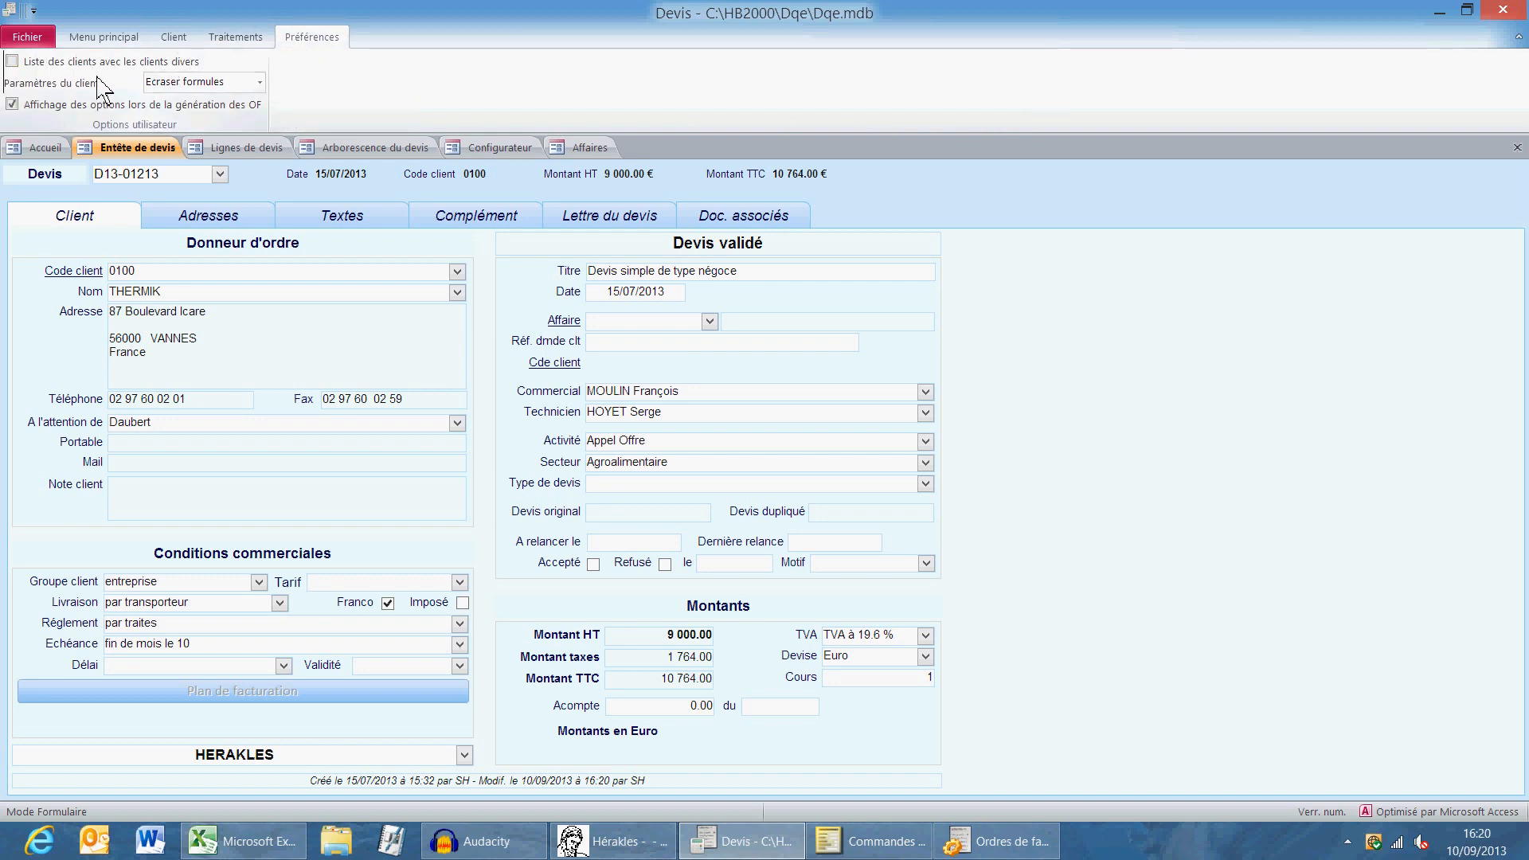
Examine the display and calculation preferences of the quote lines, and the display preferences of the quote tree
click(222, 147)
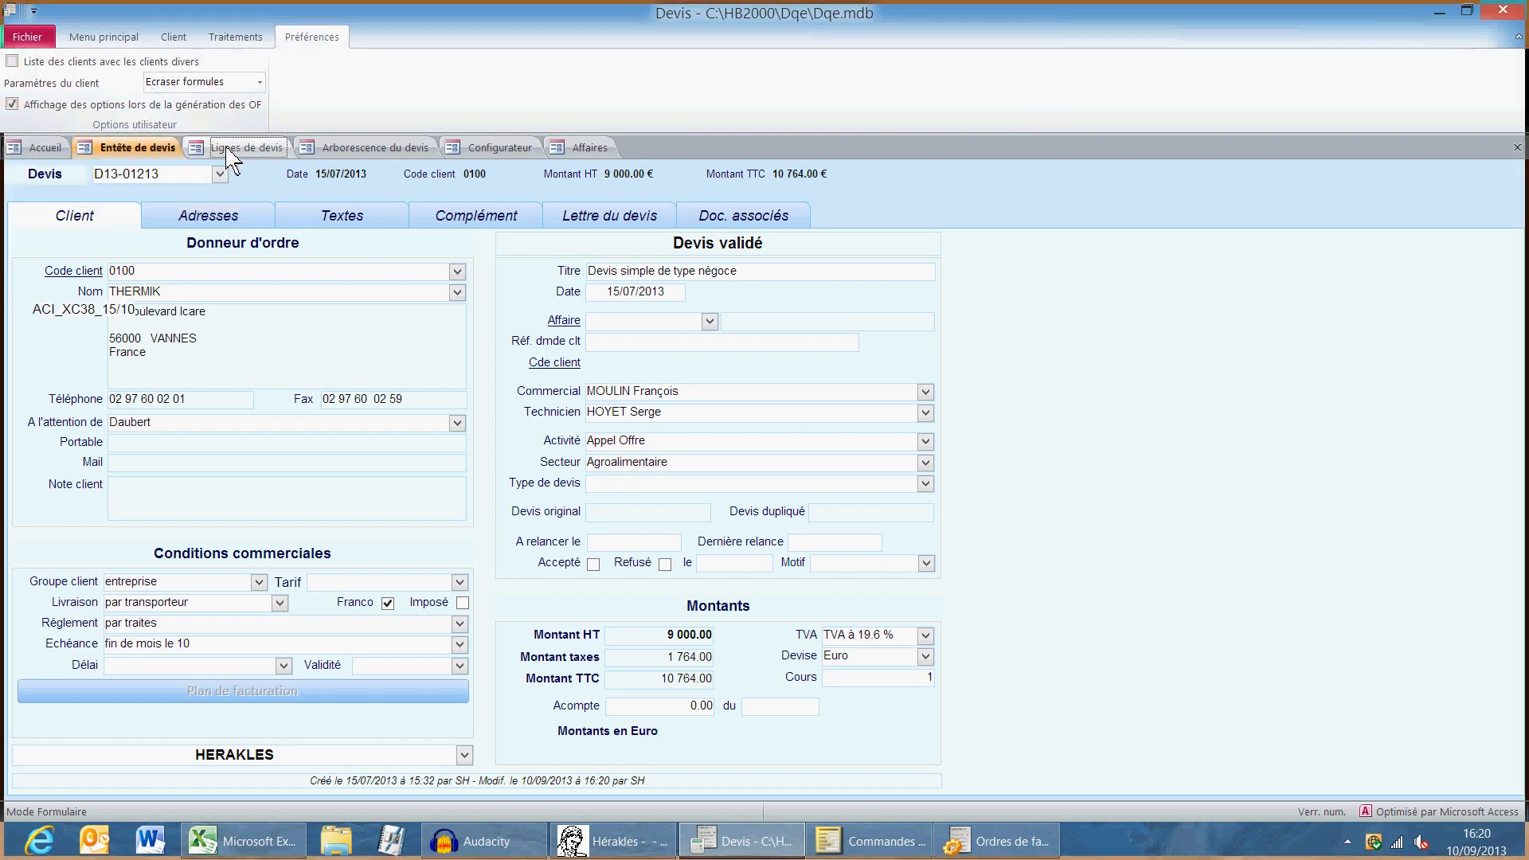
click(313, 37)
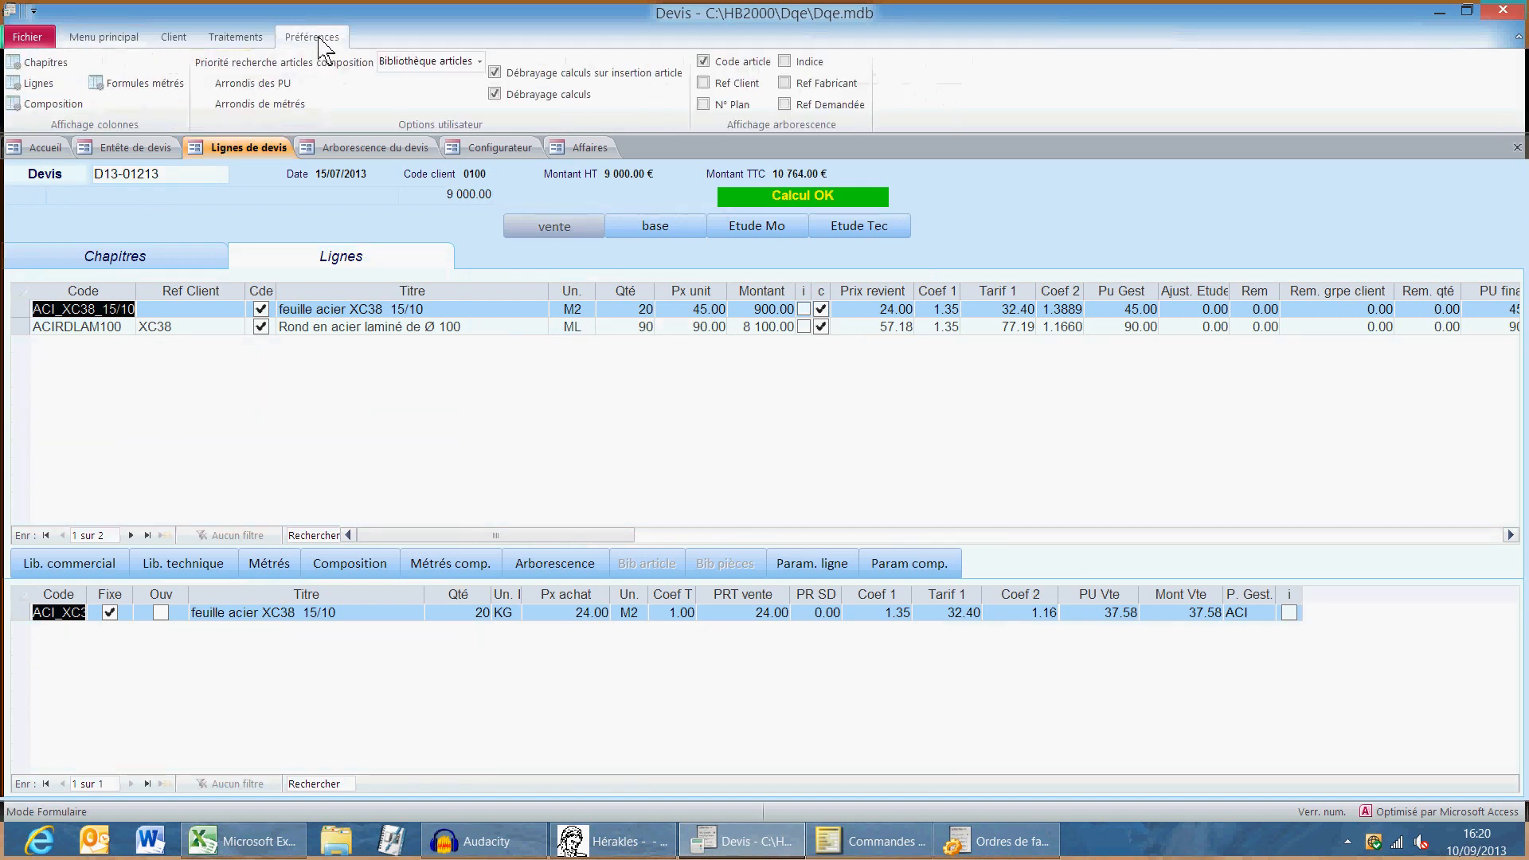
click(323, 152)
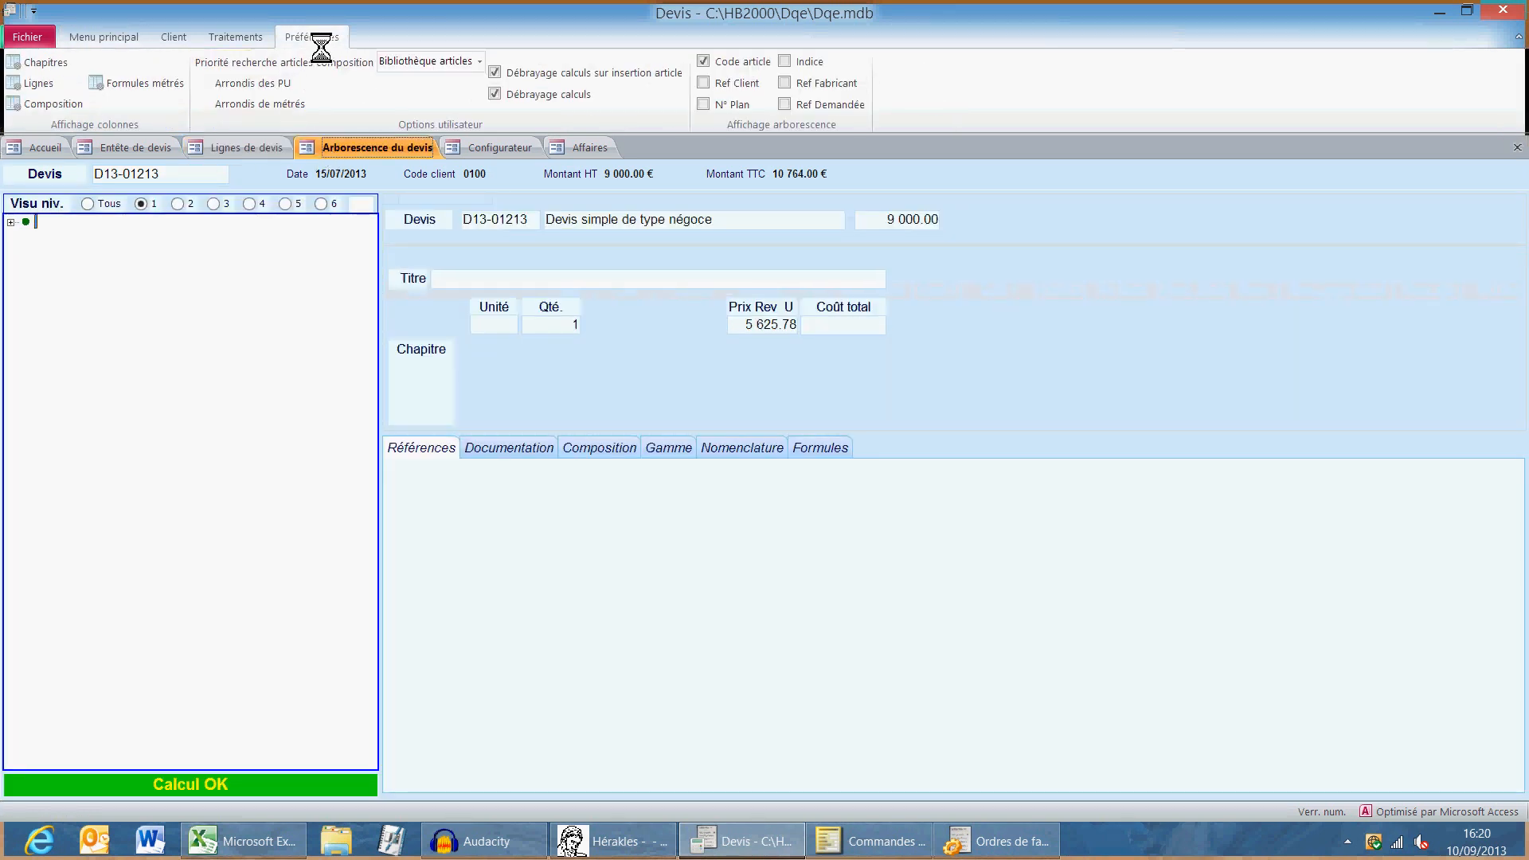
click(233, 38)
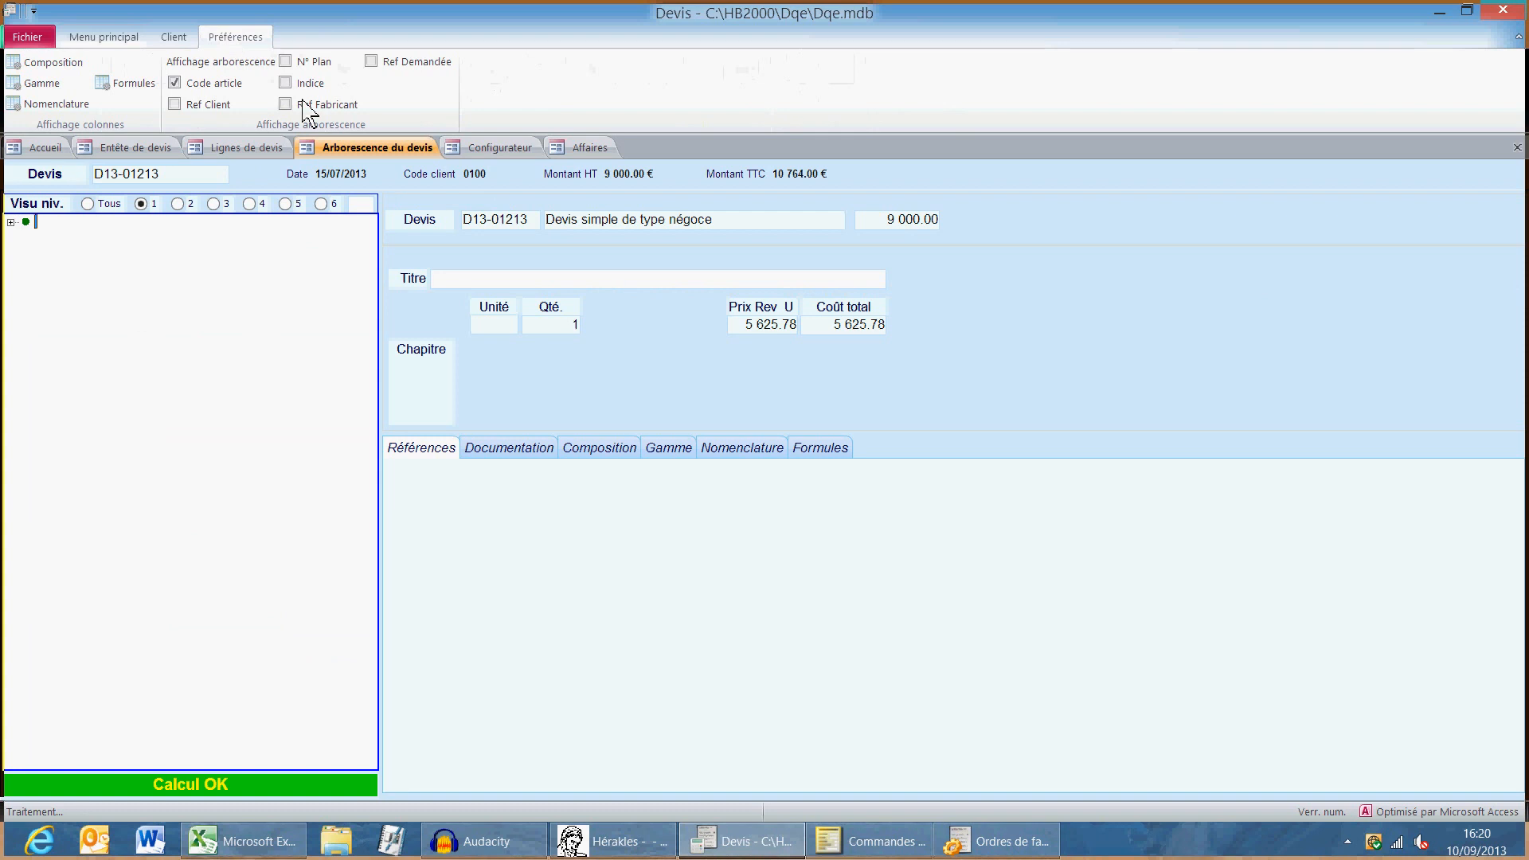
View the configurator and the business case form, comparing the commands available there with those of the quote header
click(501, 148)
click(589, 148)
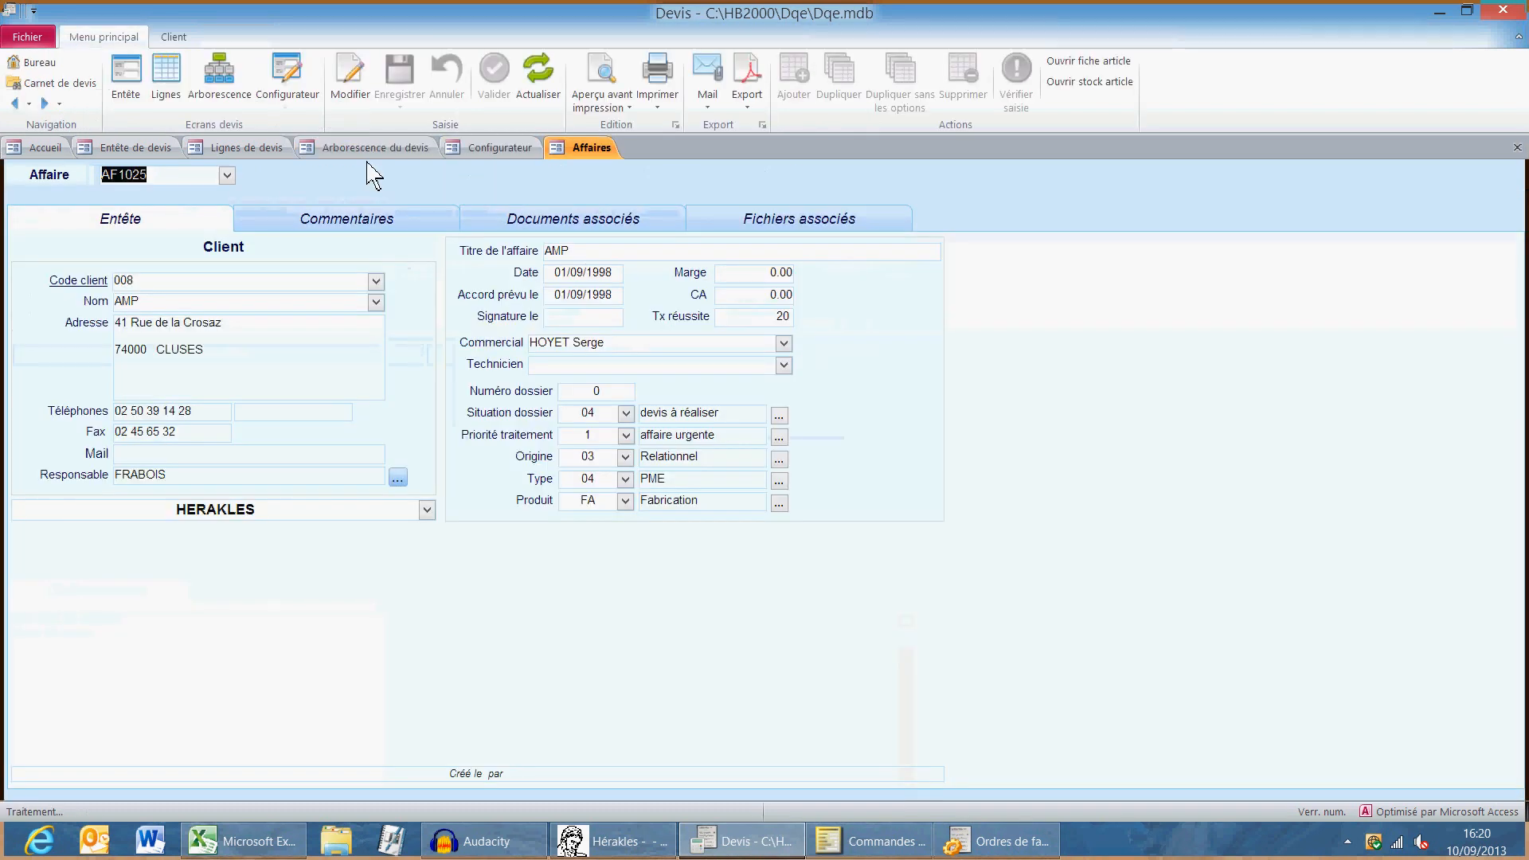
click(135, 148)
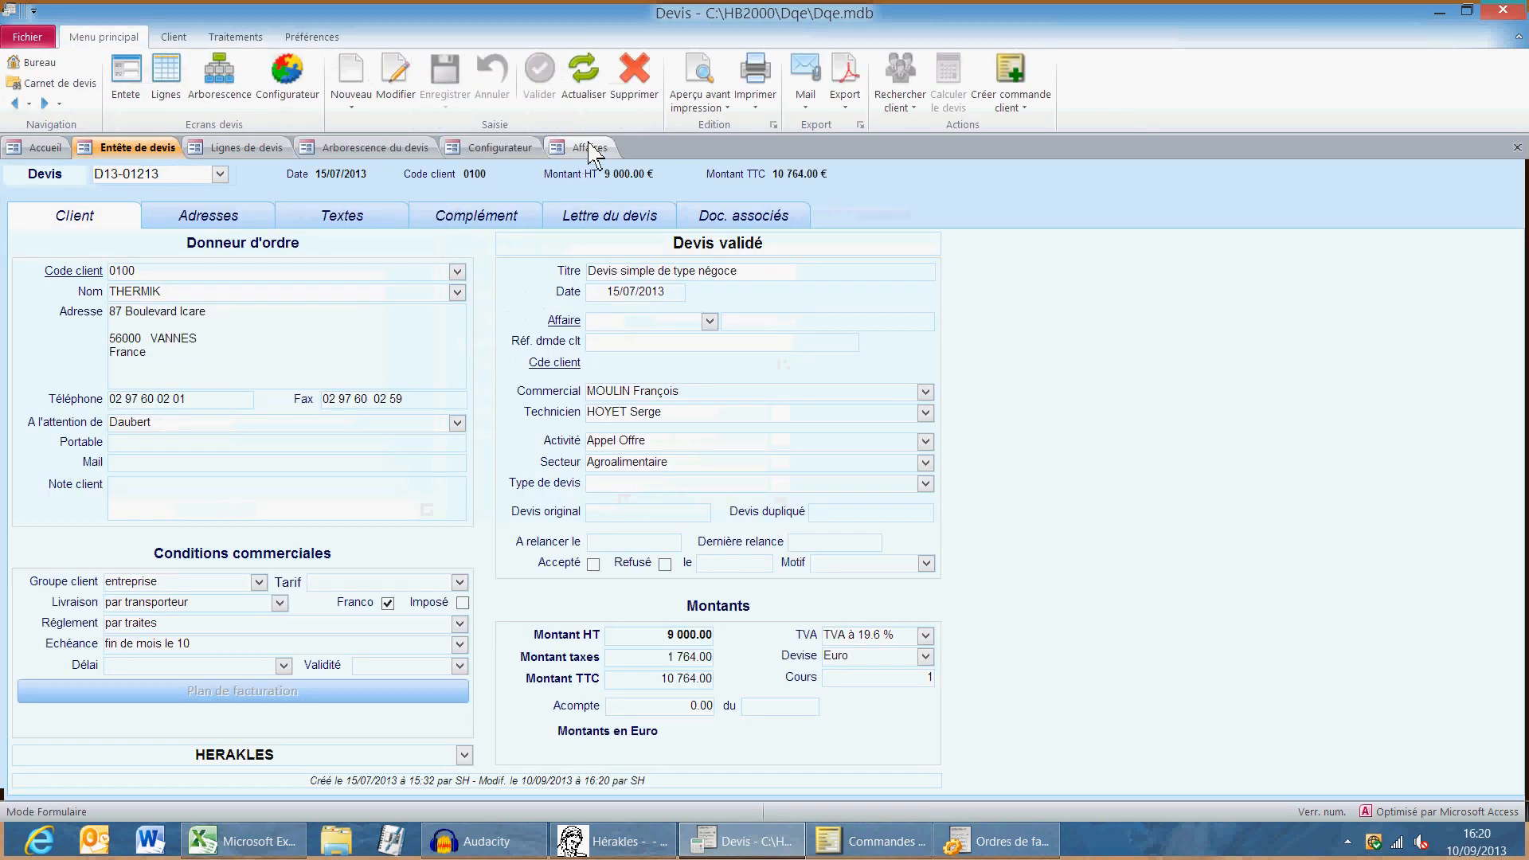
click(589, 148)
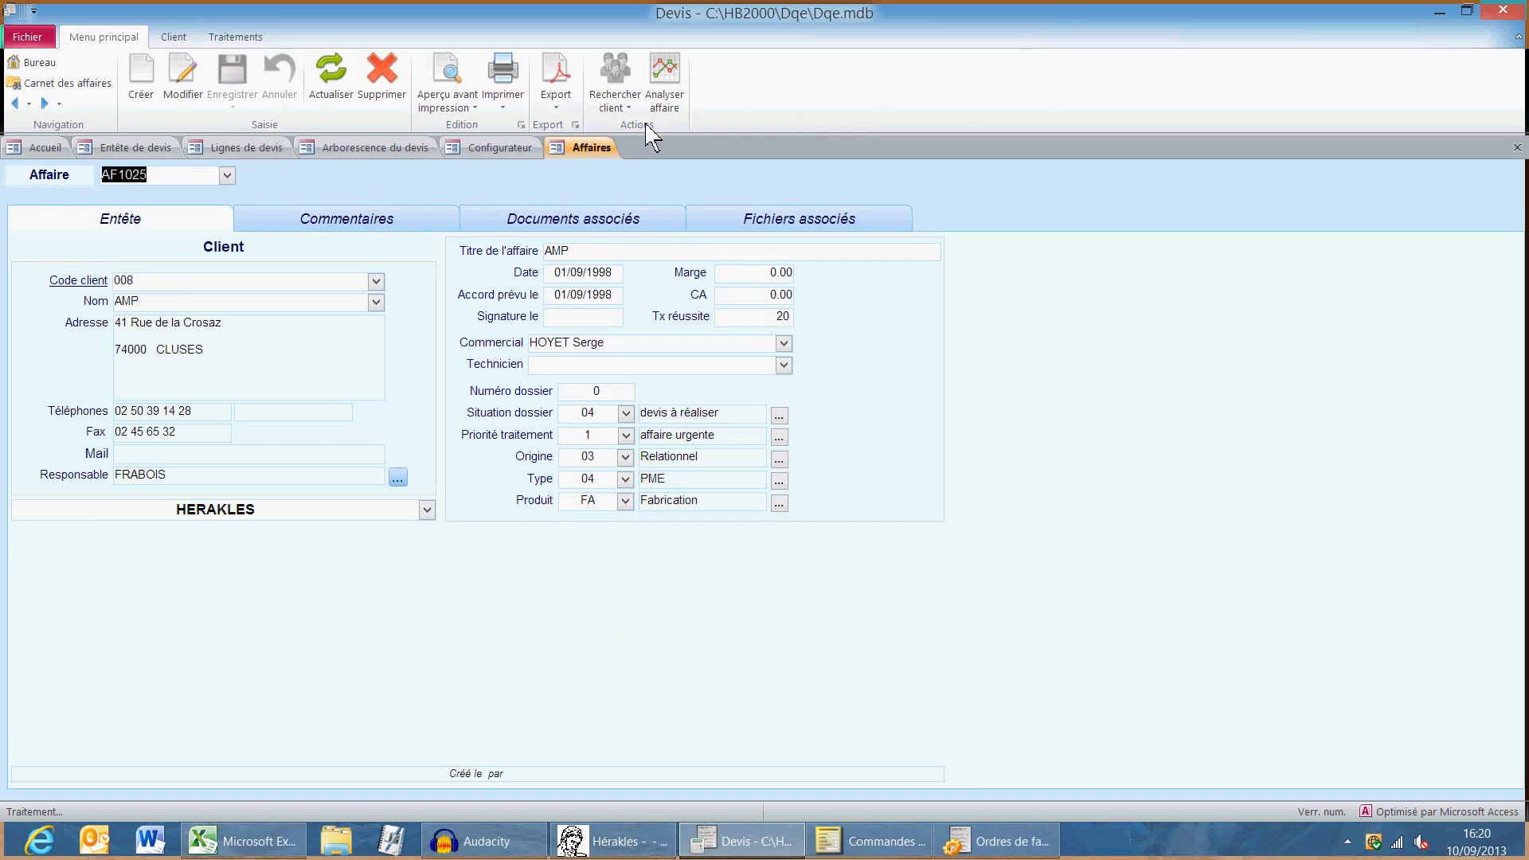
Switch to the Commandes clients and Ordres de fabrication windows to compare their commands, and return to Devis
click(884, 843)
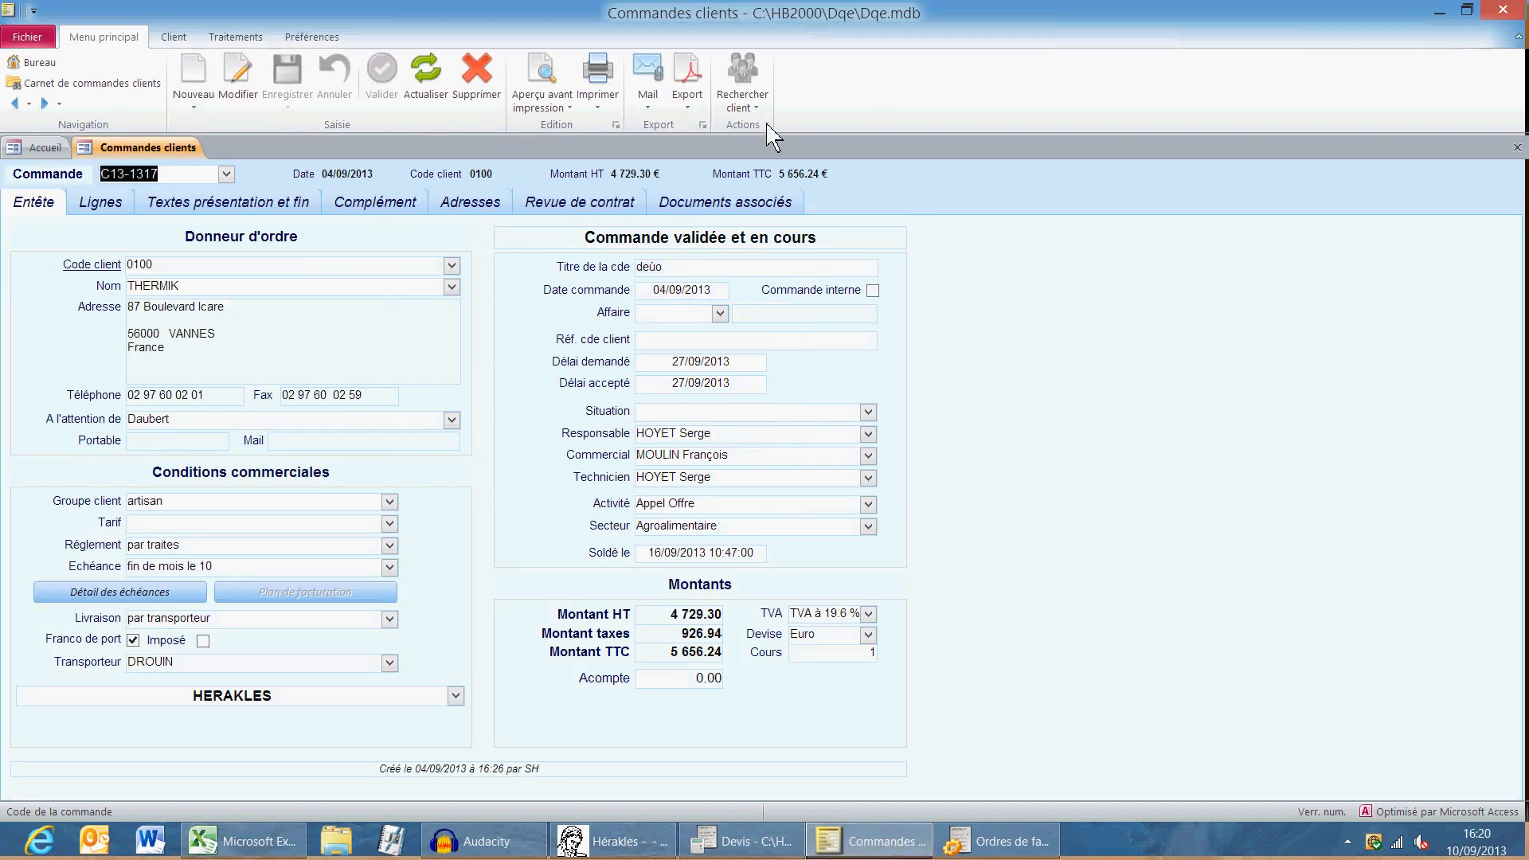
click(994, 839)
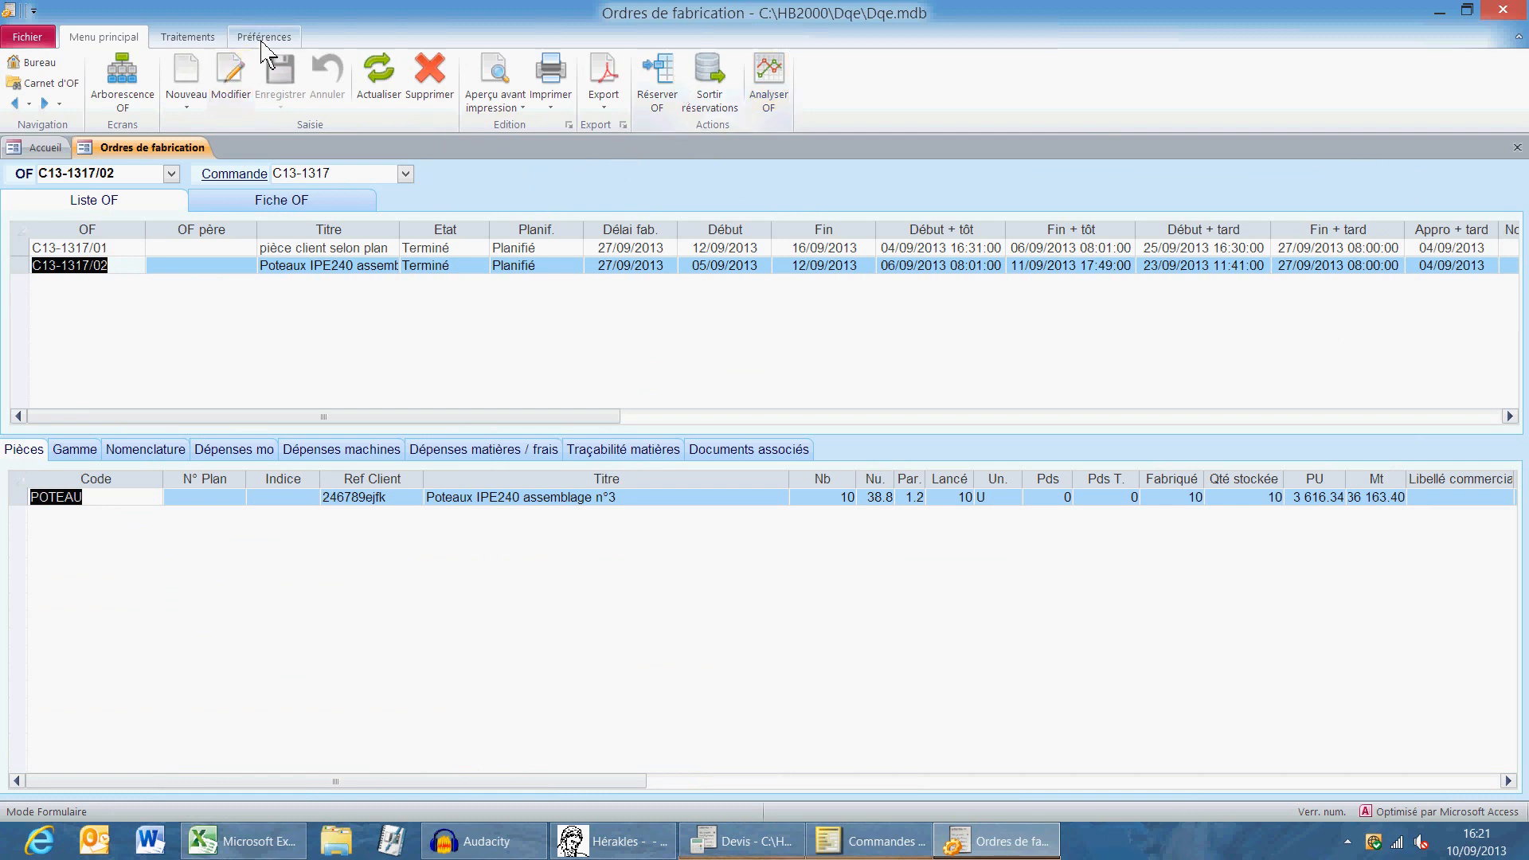
click(742, 840)
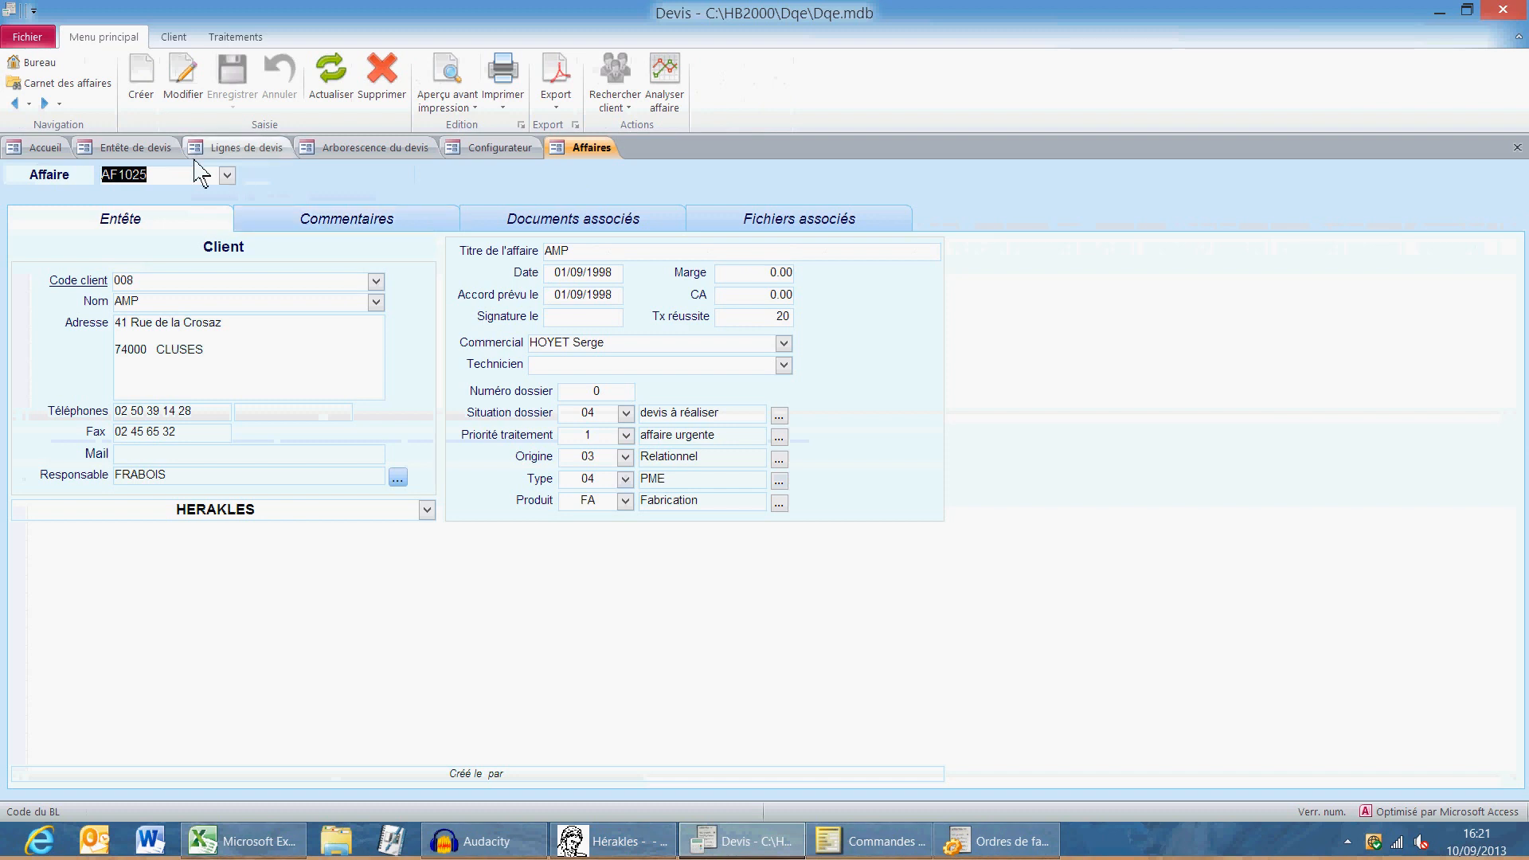